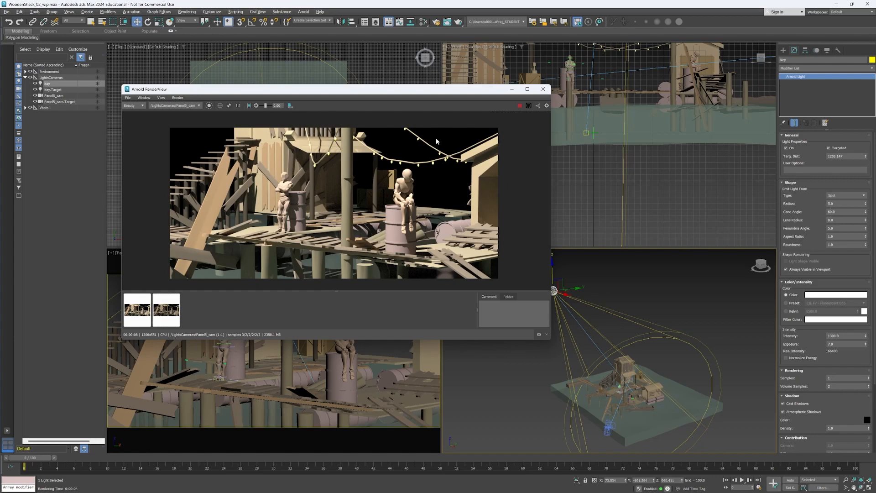
Set the Key spot light's radius to 10 and move the render view away from the perspective view.
click(47, 84)
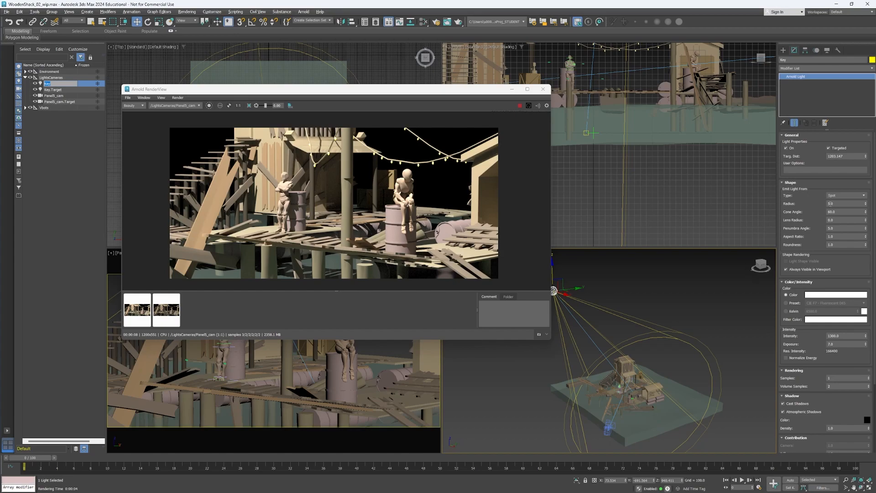
click(837, 195)
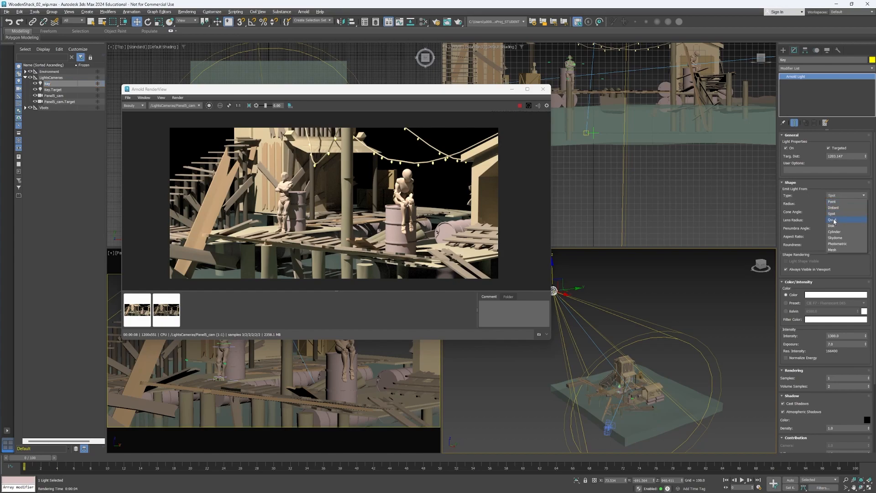
click(792, 199)
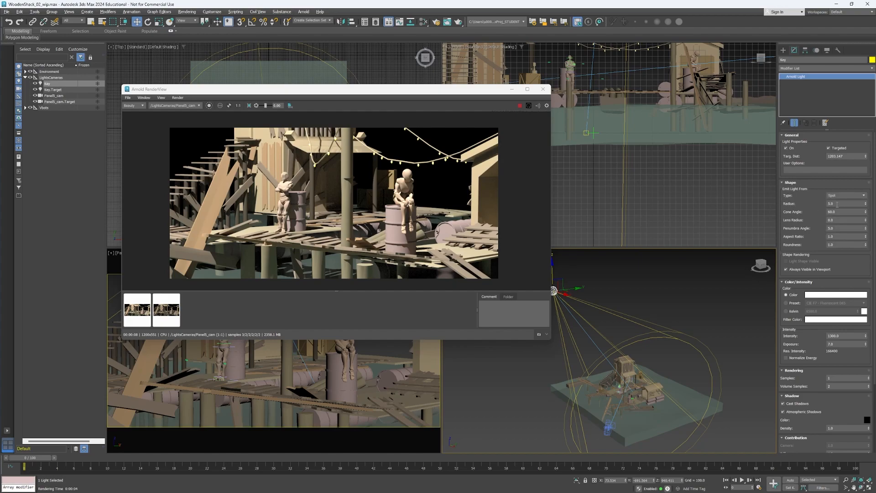
double_click(837, 204)
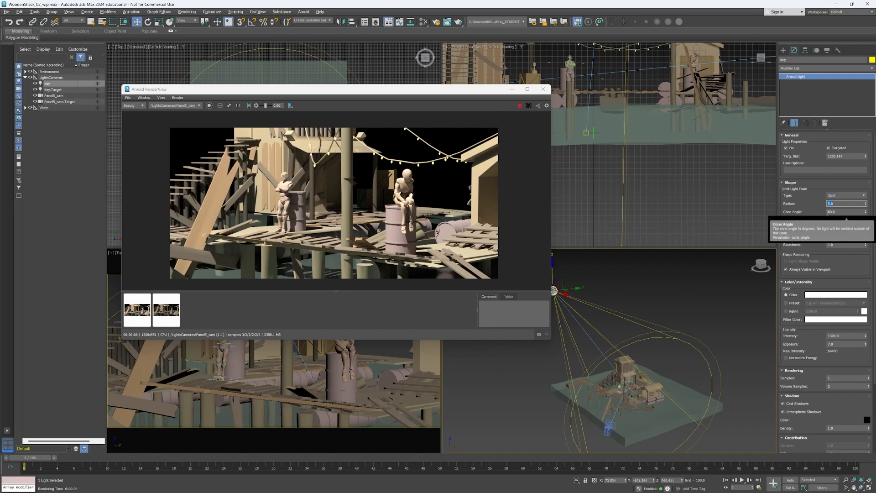
key(Return)
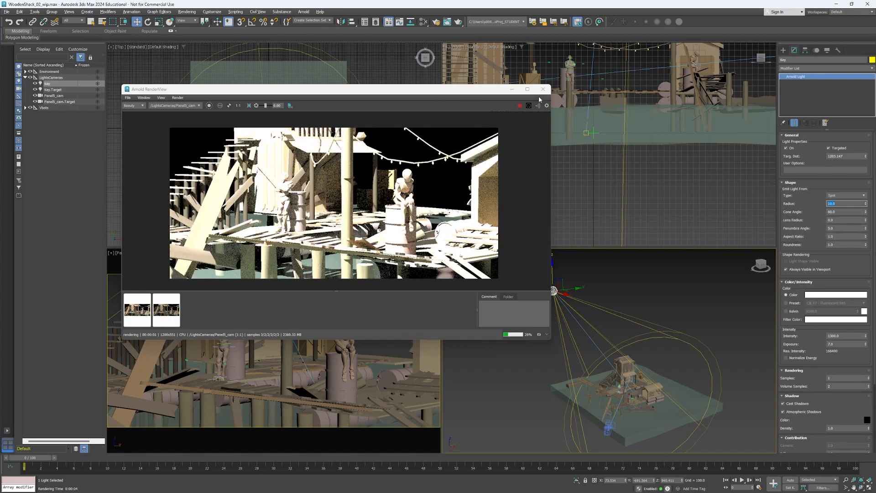
drag(499, 90, 275, 141)
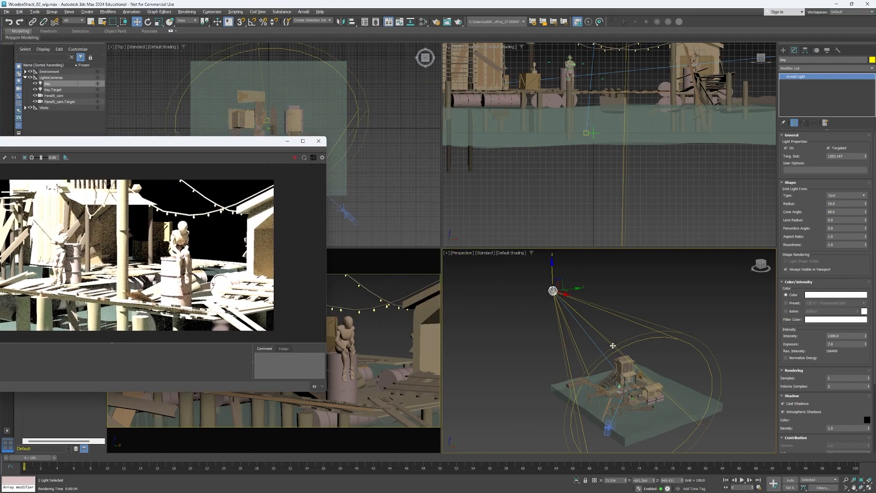
Set the Key light's radius to 300 and re-render the scene, cancelling the render partway.
double_click(837, 203)
text(300)
key(Return)
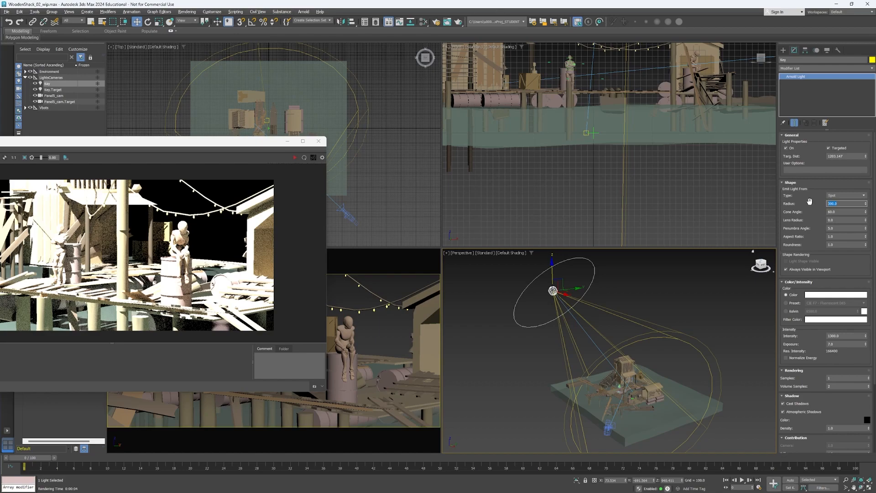
alt+middle_drag(489, 348, 498, 363)
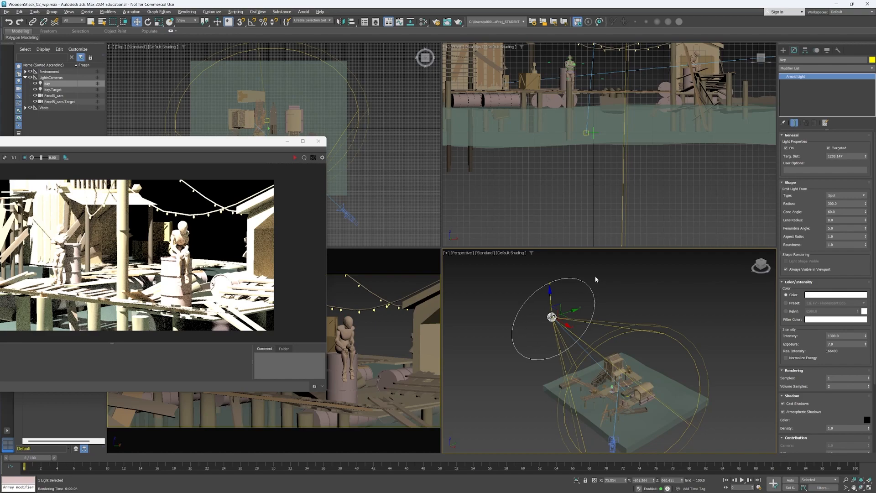
drag(195, 146, 343, 92)
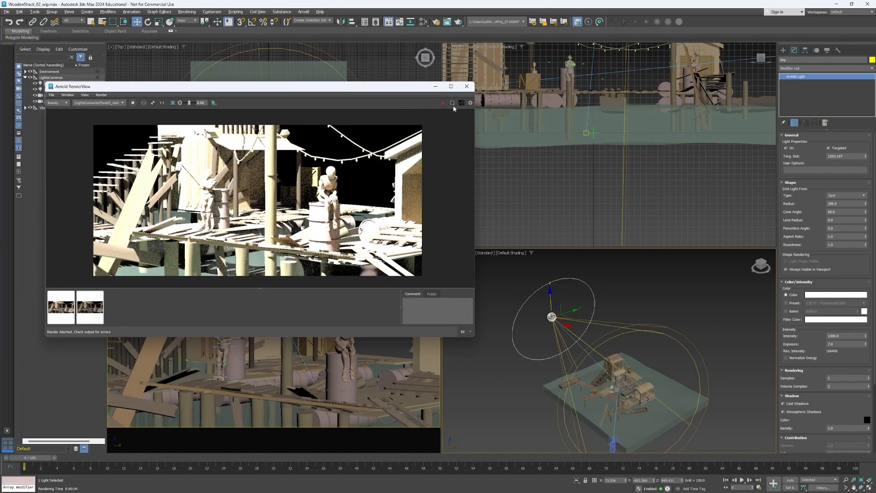
click(452, 103)
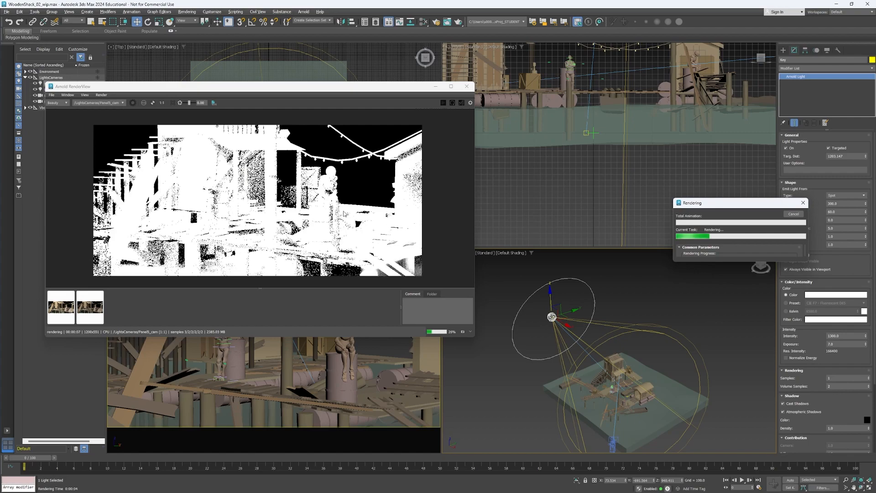
key(Escape)
Enable Normalize Energy on the Key light and test-render the scene, cancelling the render partway.
alt+middle_drag(547, 376, 557, 282)
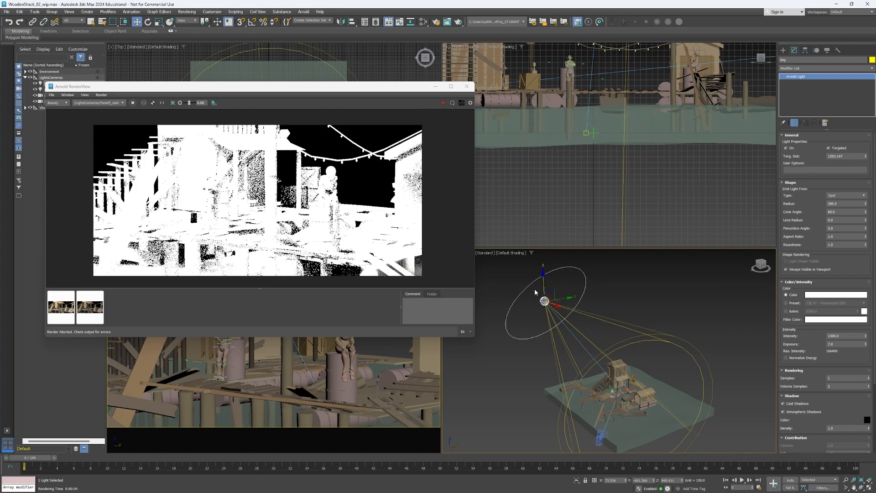
alt+middle_drag(539, 304, 542, 292)
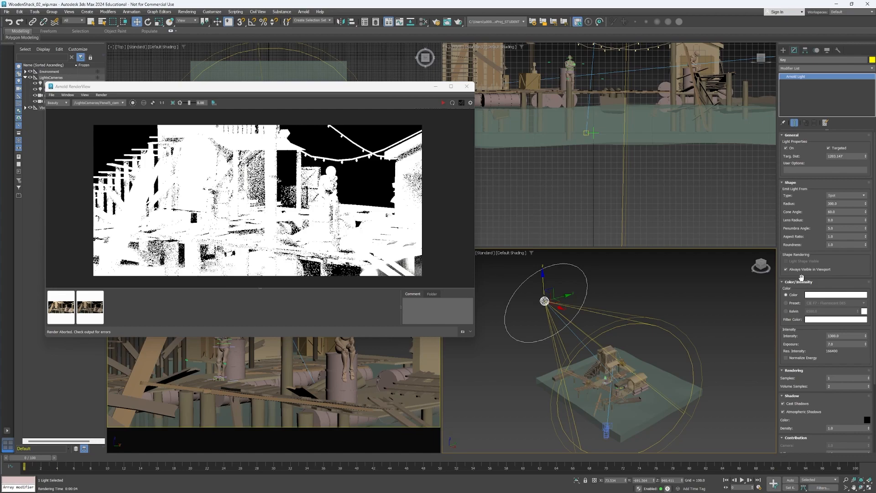
click(785, 359)
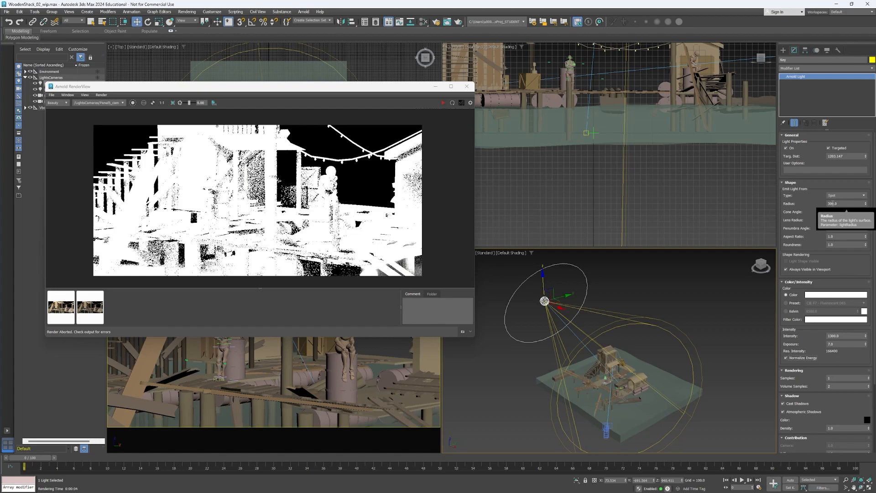
drag(420, 88, 425, 87)
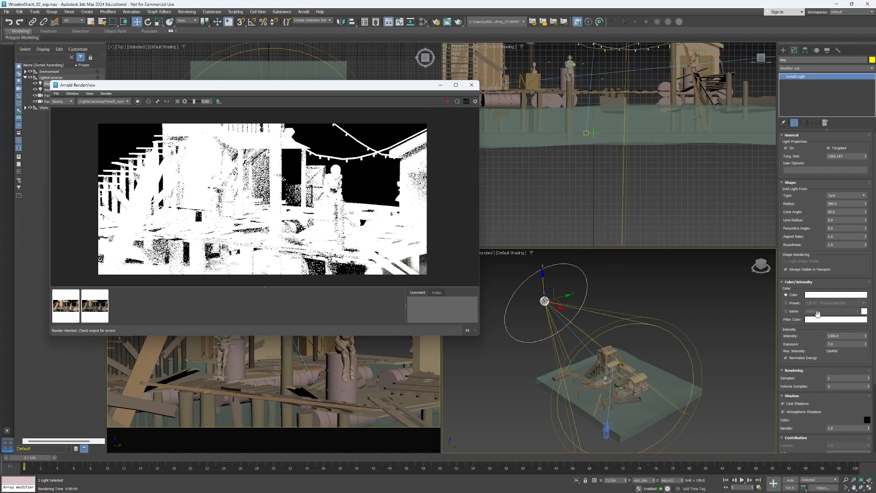
click(457, 103)
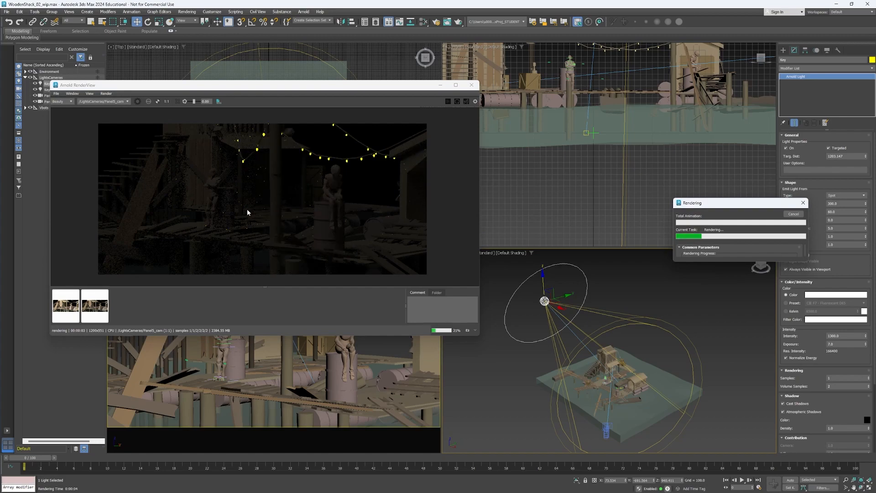
click(794, 214)
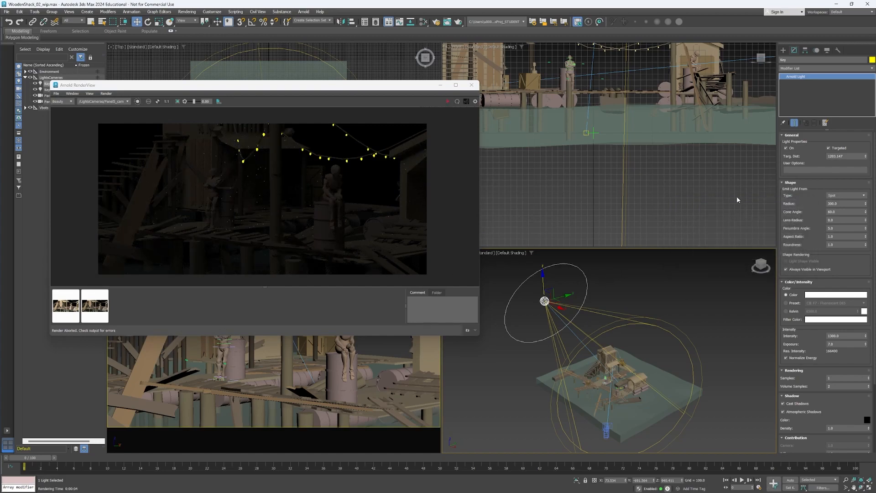
Set the Key light's intensity to 13000 and re-render the scene.
double_click(830, 335)
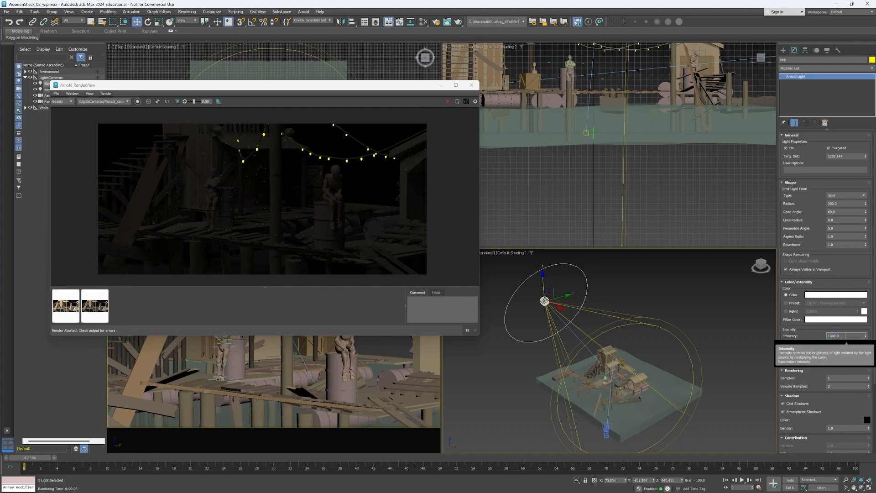
text(13000)
key(Return)
click(457, 102)
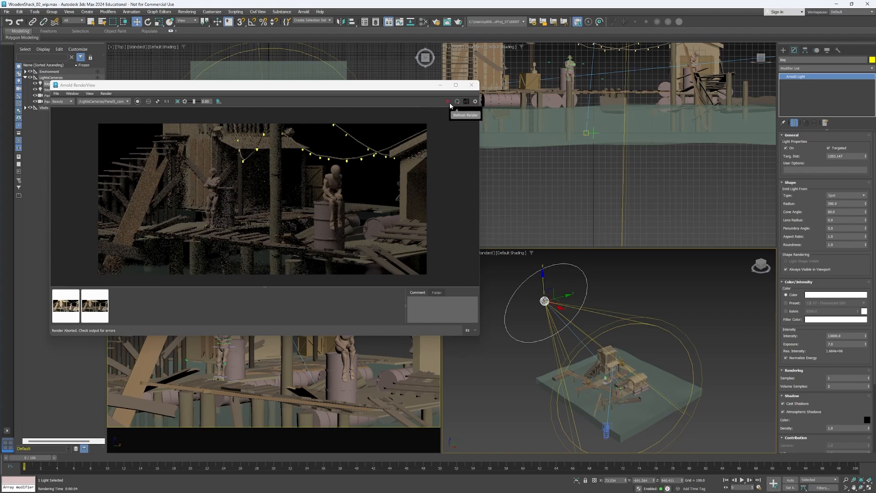
click(457, 101)
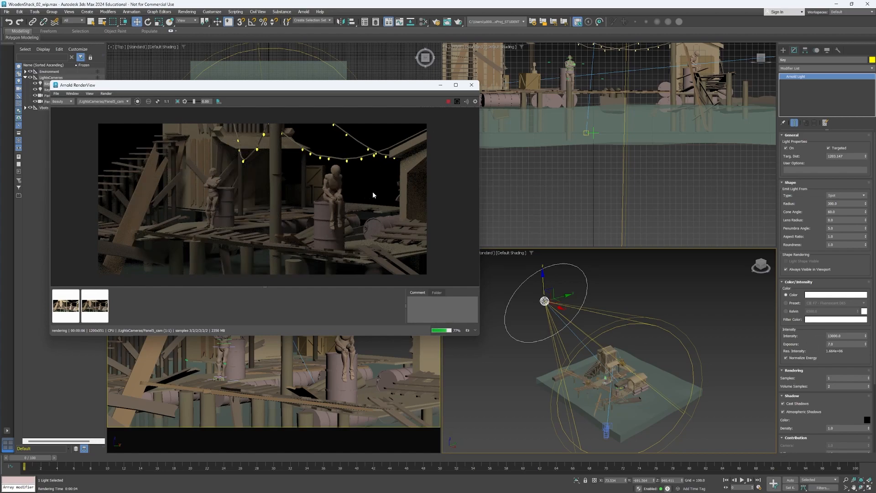
Try an intensity of 130000 on the Key light, settle on 100000, and stop the live render.
click(447, 101)
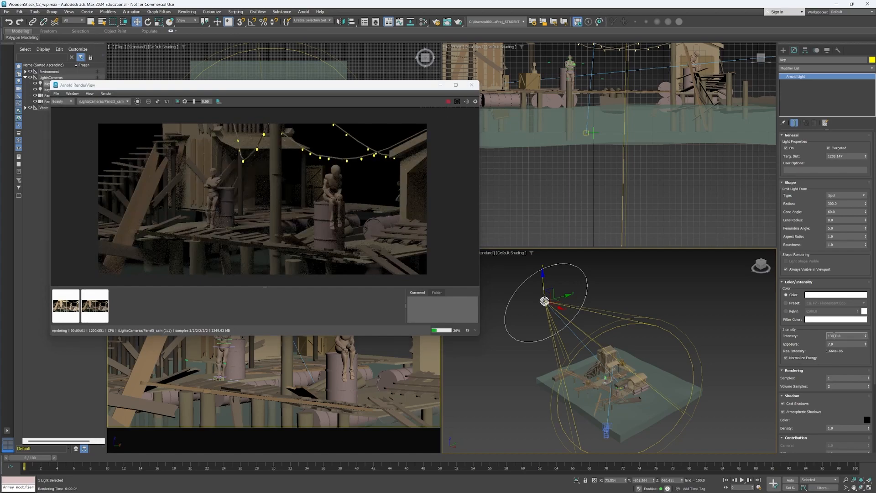
key(Return)
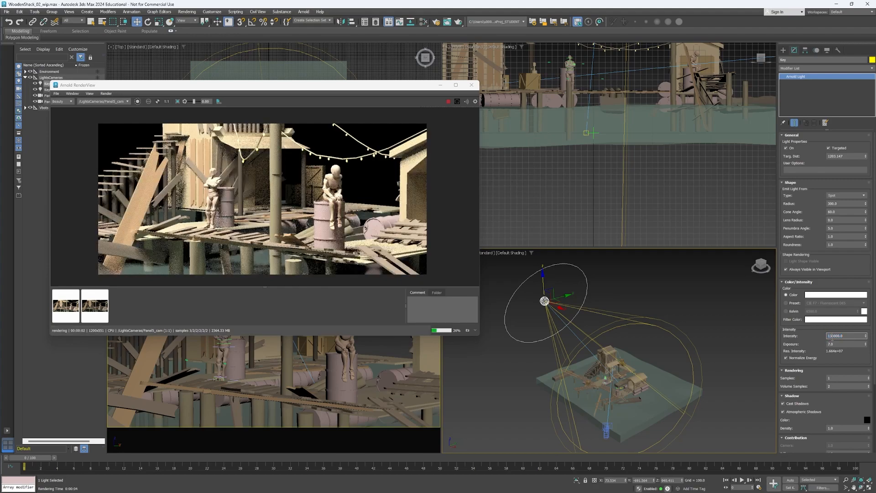
text(100000)
key(Return)
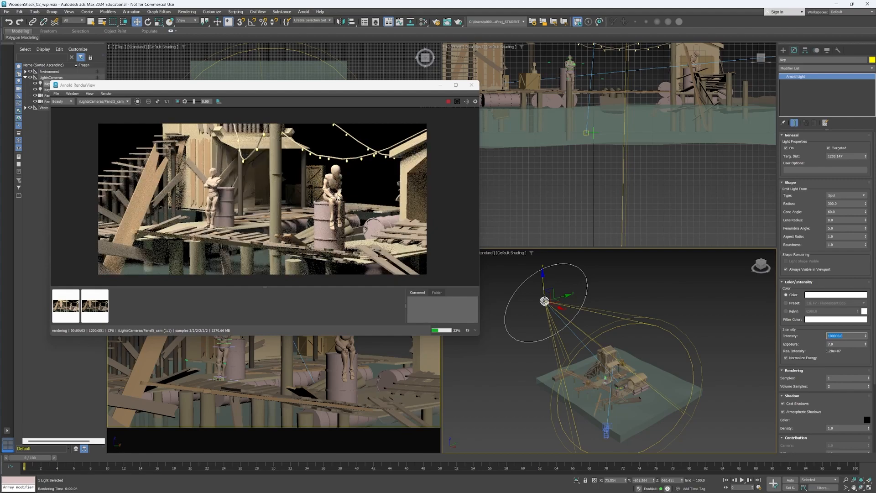
click(448, 102)
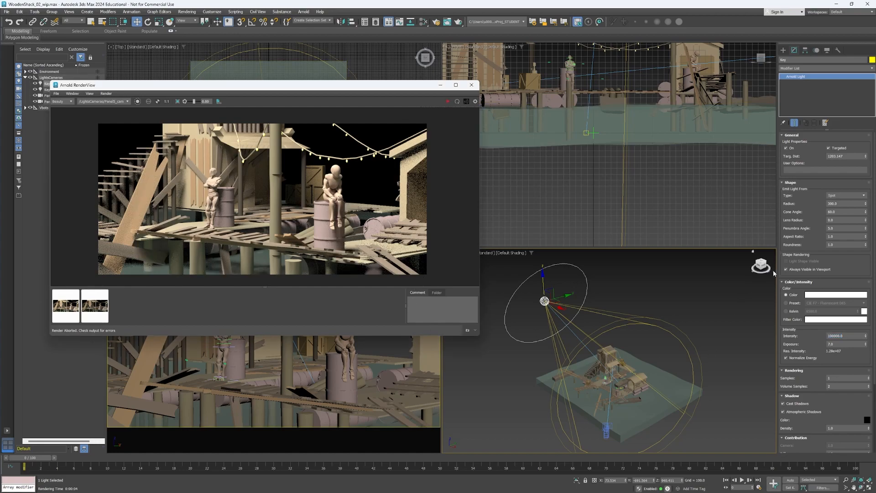
Set the Key light's radius to 100 and re-render the scene, cancelling before it completes.
double_click(841, 203)
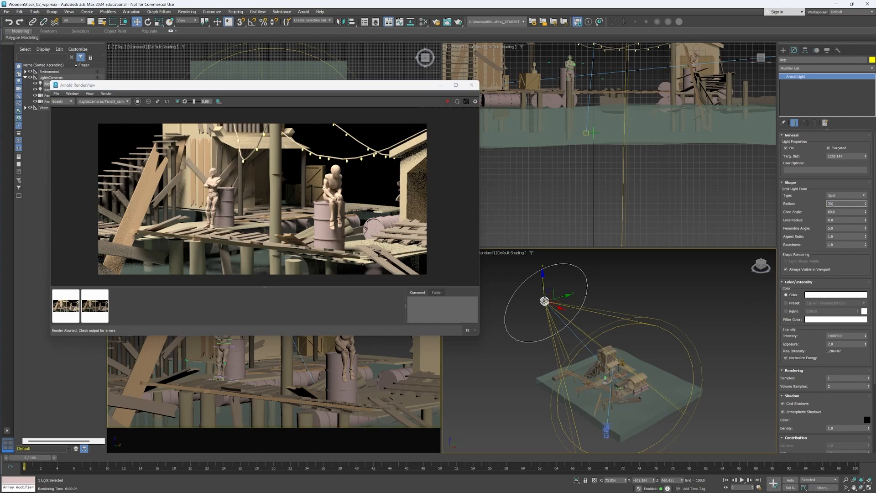
key(Return)
click(458, 102)
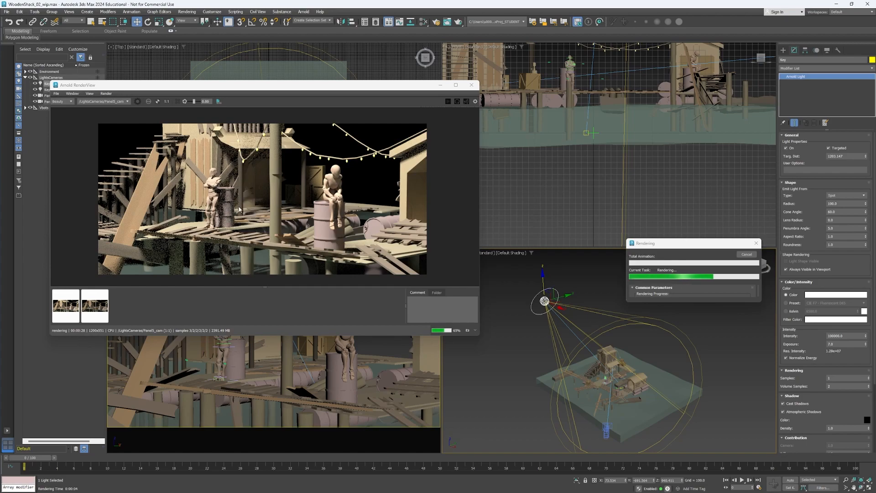
drag(196, 89, 220, 88)
key(Escape)
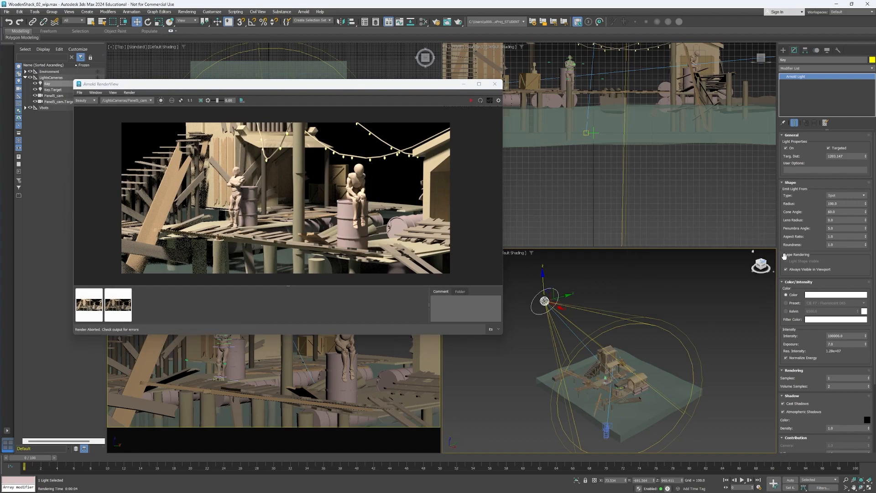
Try the crop region on the dock, and redraw it from the standing figure down to the dock posts.
click(201, 101)
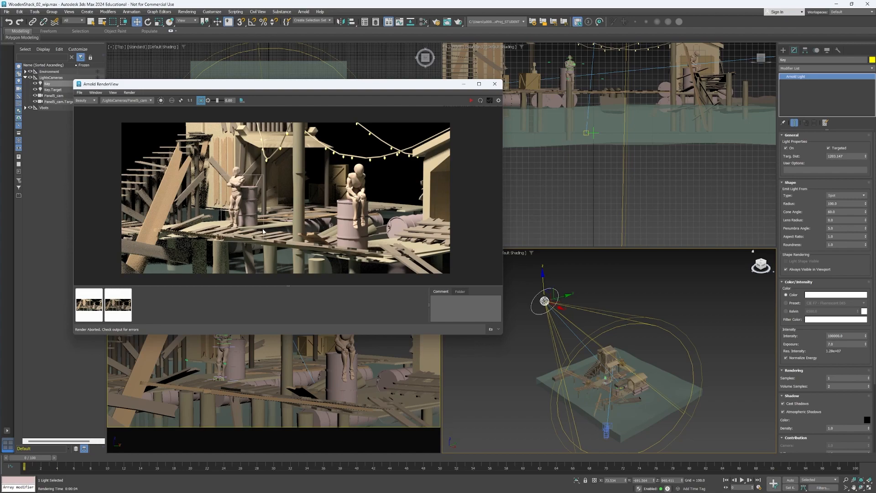
drag(263, 231, 264, 240)
click(479, 100)
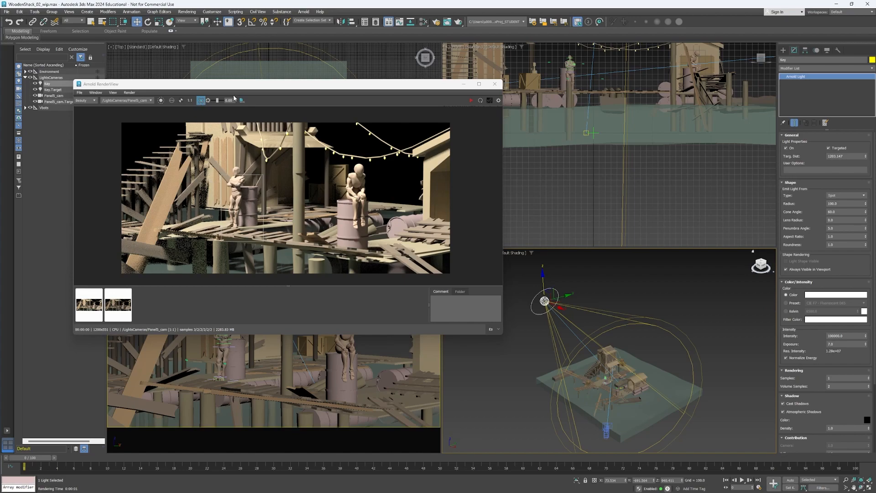
click(202, 101)
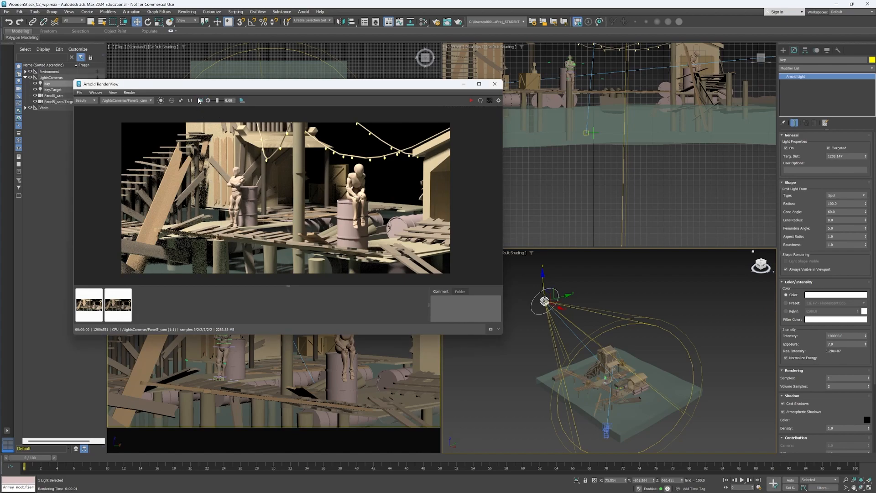
click(201, 101)
drag(216, 177, 270, 265)
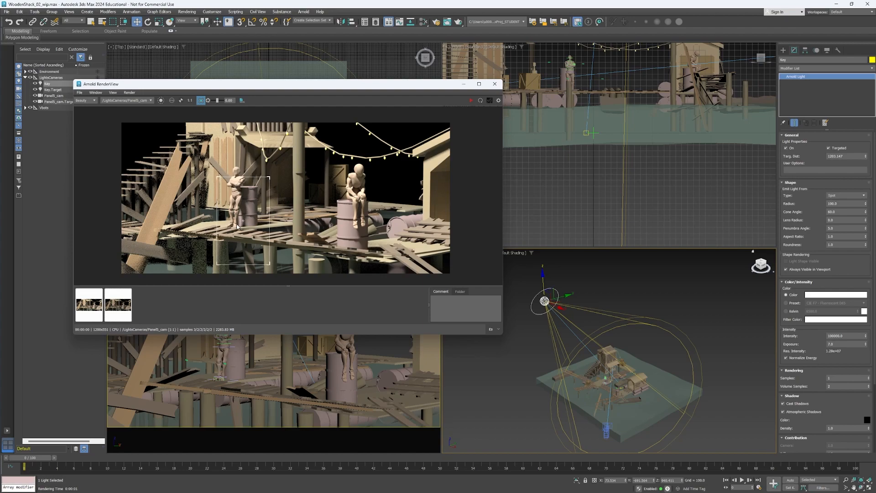
middle_drag(238, 236, 241, 232)
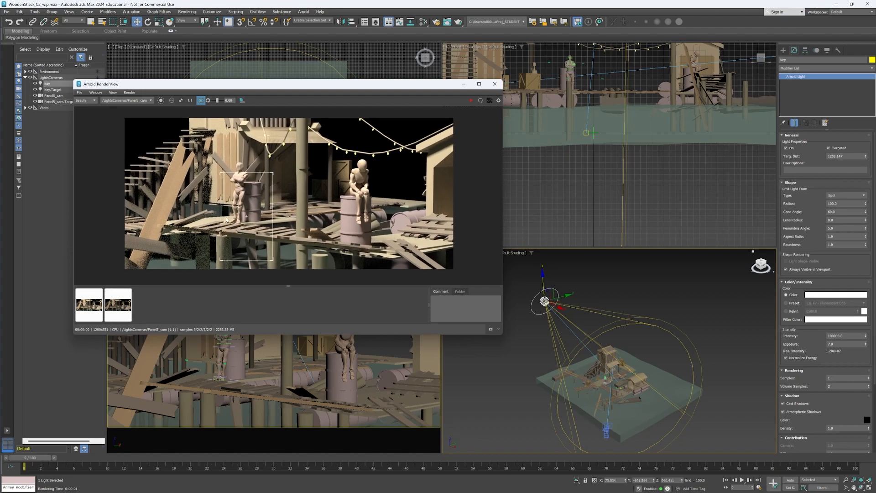
Redraw the crop region around only the standing figure and the barrel beside it, and render that area.
click(201, 101)
click(201, 101)
drag(223, 169, 270, 229)
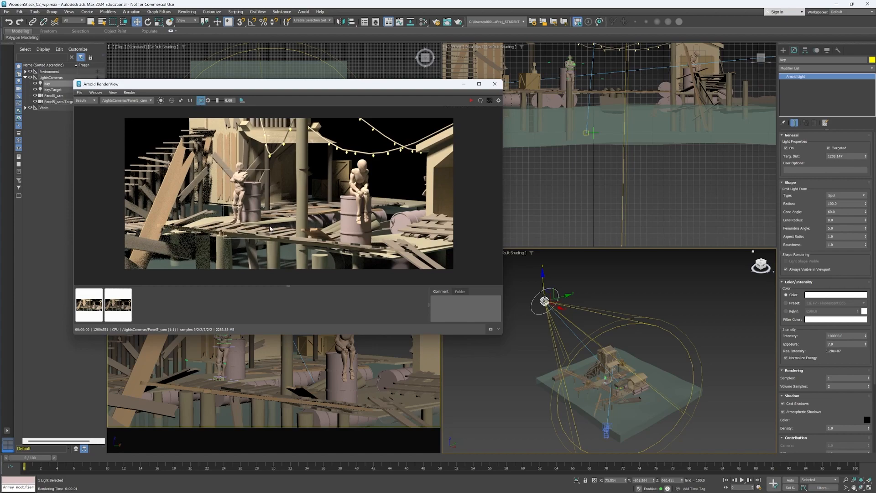
click(480, 101)
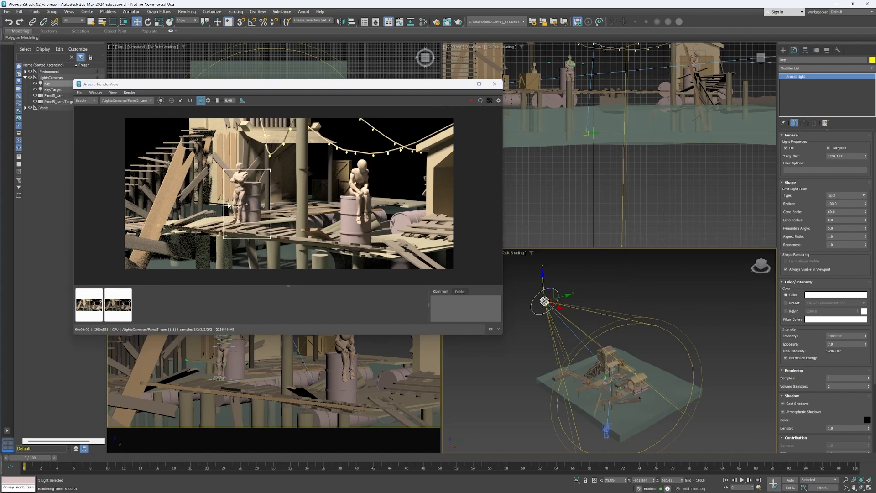
Turn off the crop region and re-render the full camera frame, cancelling the render partway.
click(200, 100)
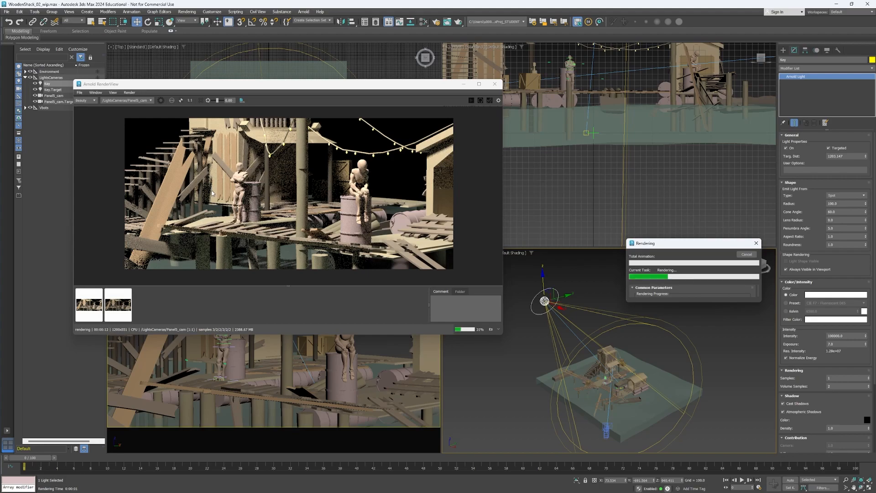
key(Escape)
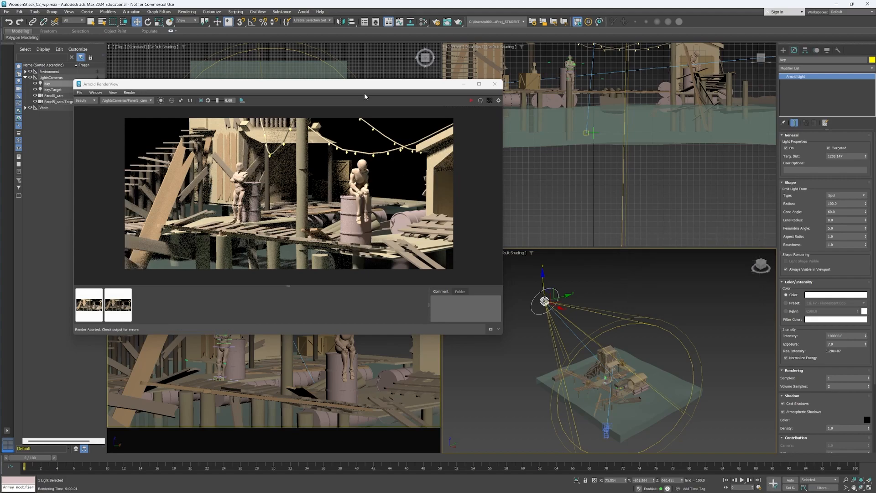
Close the render view and create a large plane primitive in the perspective view beside the shack scene.
drag(388, 86, 392, 86)
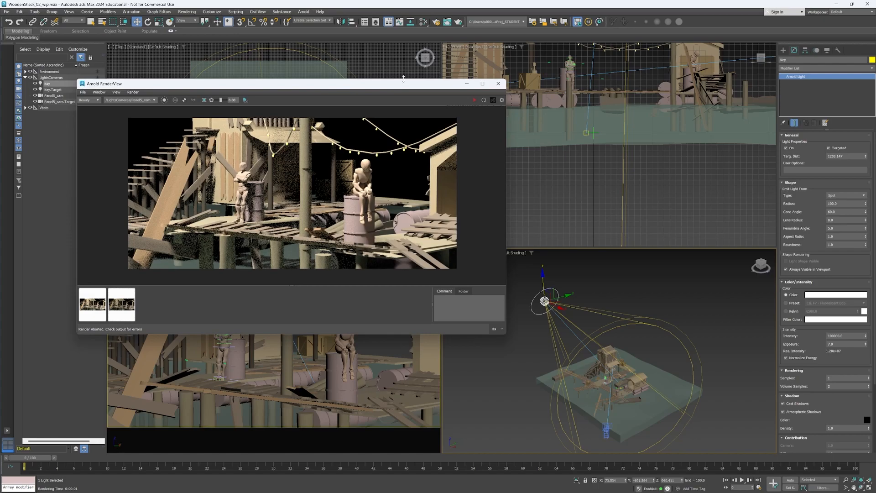
click(497, 84)
click(783, 50)
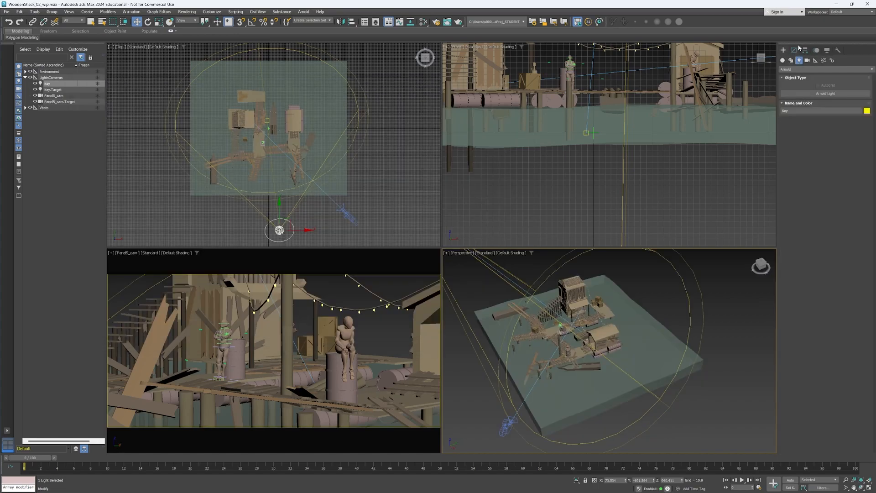
click(783, 61)
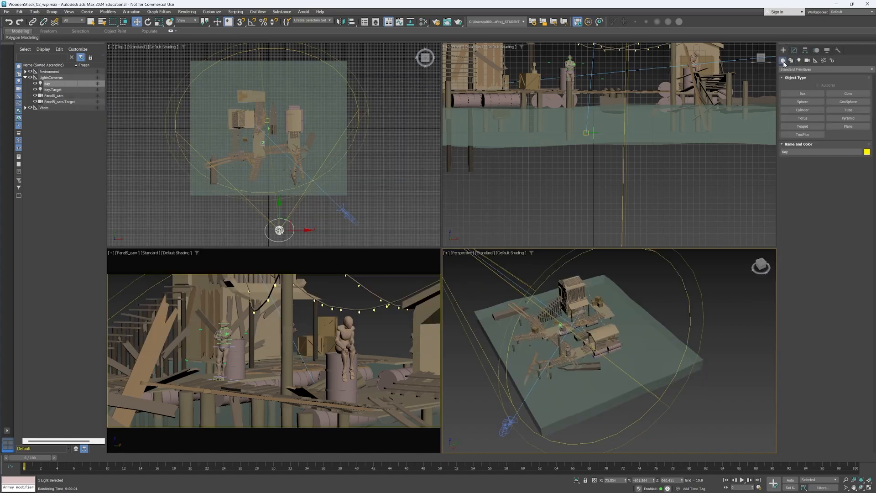
click(848, 126)
middle_drag(684, 380, 555, 362)
drag(558, 278, 729, 348)
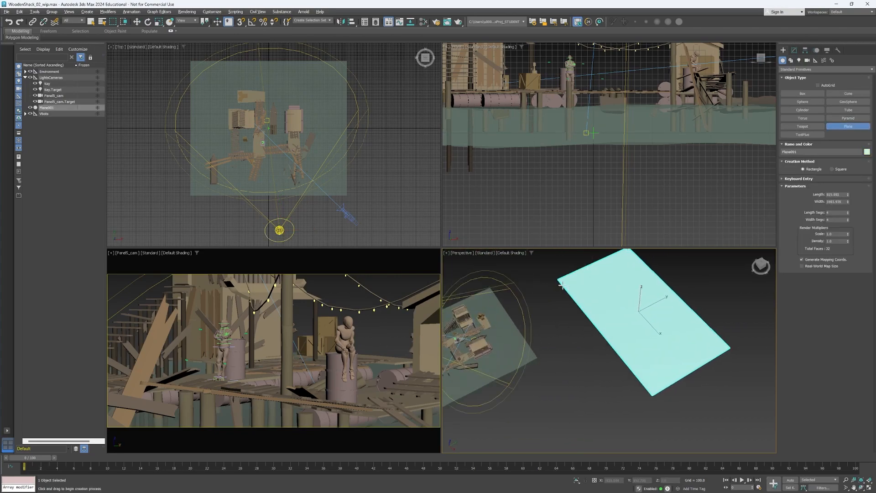
Rotate the plane upright, shift it behind the shack scene and turn it to face the camera.
key(e)
drag(626, 306, 596, 335)
key(w)
mouse_move(624, 339)
alt+middle_down()
mouse_move(591, 344)
mouse_move(611, 346)
alt+middle_up()
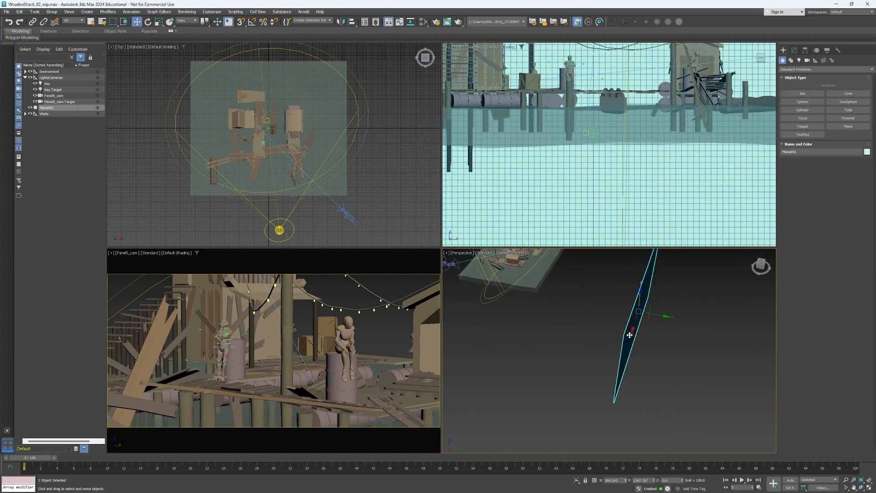
drag(645, 317, 617, 241)
alt+middle_drag(612, 282, 570, 432)
key(e)
drag(584, 404, 605, 398)
alt+middle_drag(581, 411, 559, 410)
middle_drag(559, 410, 575, 374)
key(w)
Change the move reference coordinate system and shift the upright plane farther back behind the shack scene.
click(182, 22)
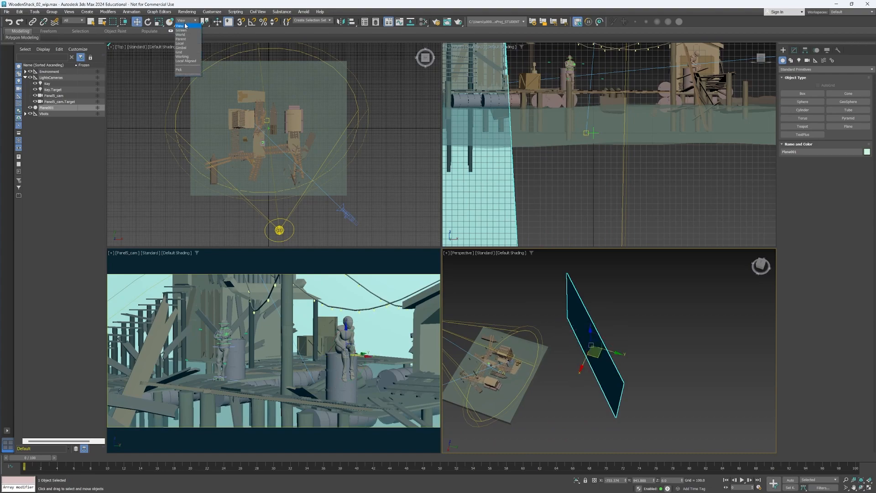
click(186, 48)
drag(567, 354, 731, 307)
scroll(604, 351, down, 5)
key(e)
key(r)
key(w)
drag(685, 343, 643, 319)
key(r)
key(e)
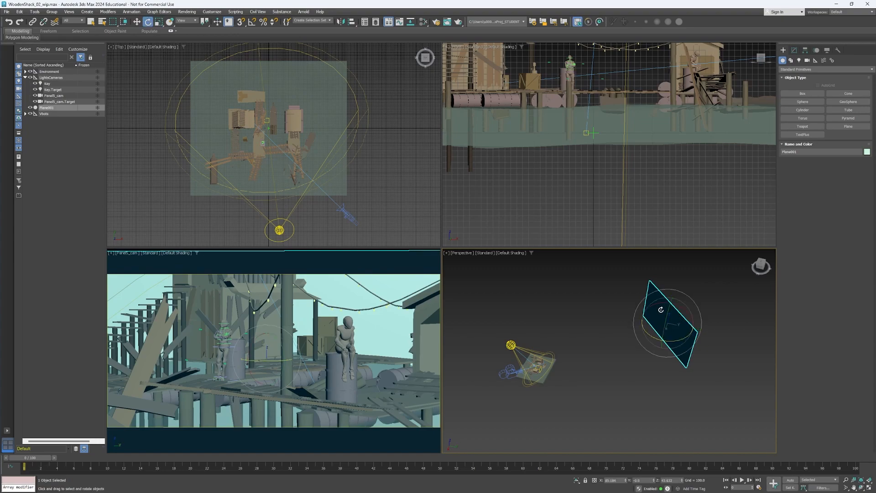
Using the Local coordinate system, move the plane along its own axis far behind the scene and raise it.
click(184, 20)
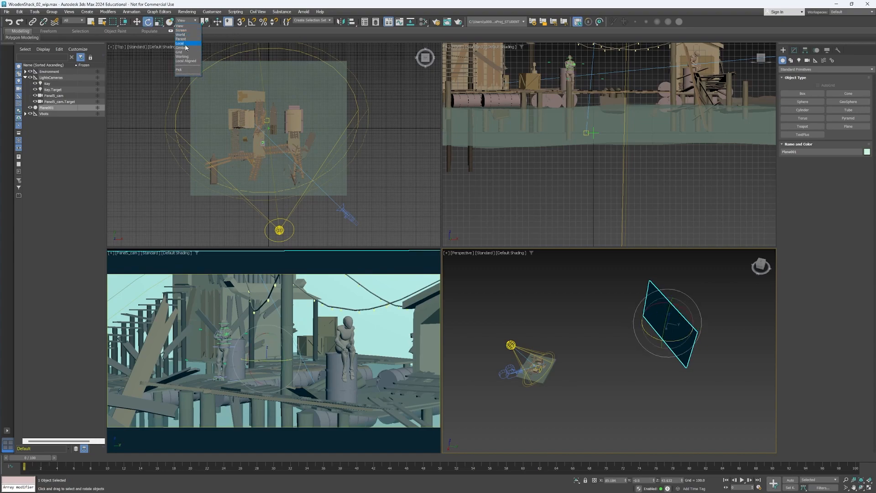
click(181, 43)
key(w)
drag(657, 338, 553, 369)
alt+middle_drag(554, 369, 567, 360)
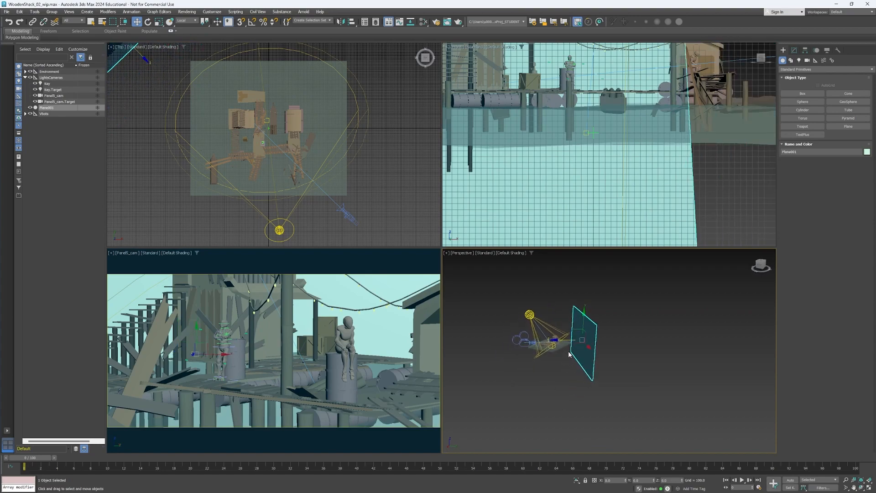
drag(547, 340, 750, 319)
alt+middle_drag(688, 379, 600, 407)
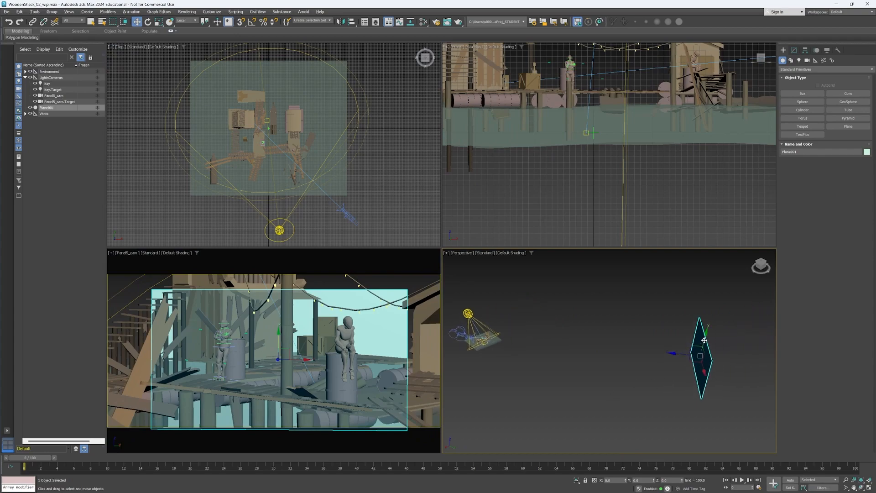
drag(705, 334, 705, 324)
Rotate the plane about its local axis and scale it up to fill the Panel5_cam background.
key(e)
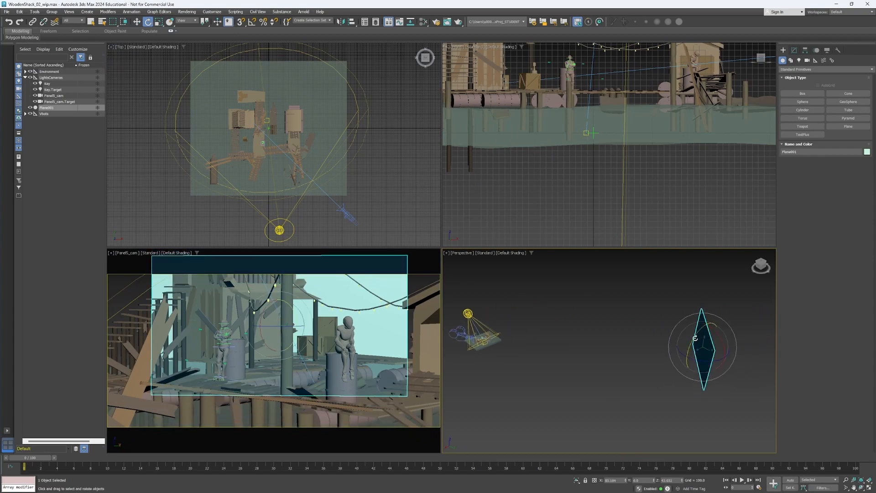
click(187, 20)
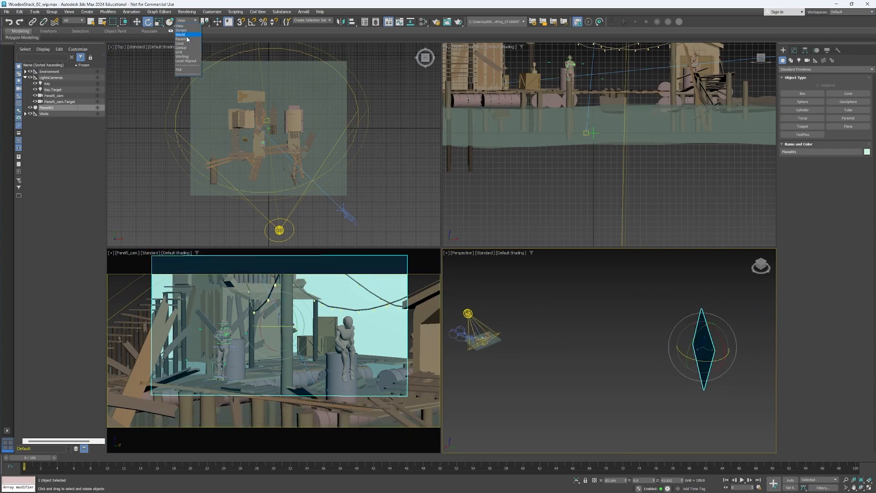
click(187, 43)
drag(691, 331, 737, 328)
key(r)
key(q)
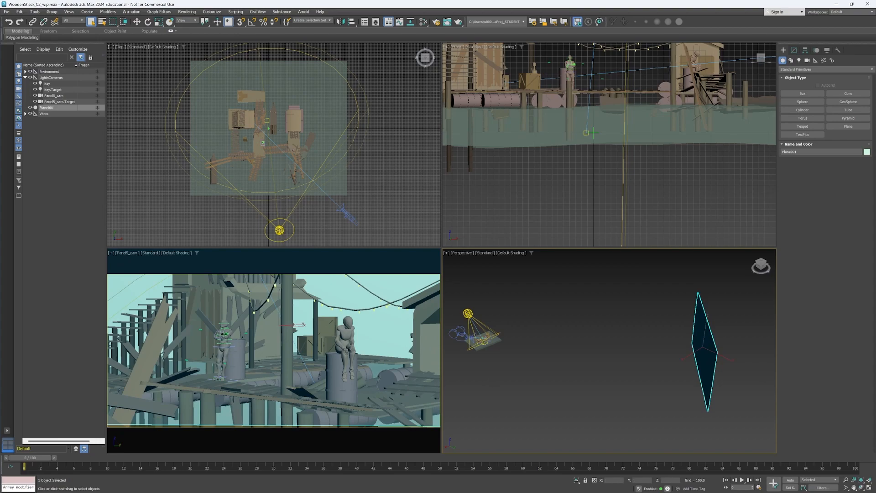
alt+middle_drag(568, 383, 562, 306)
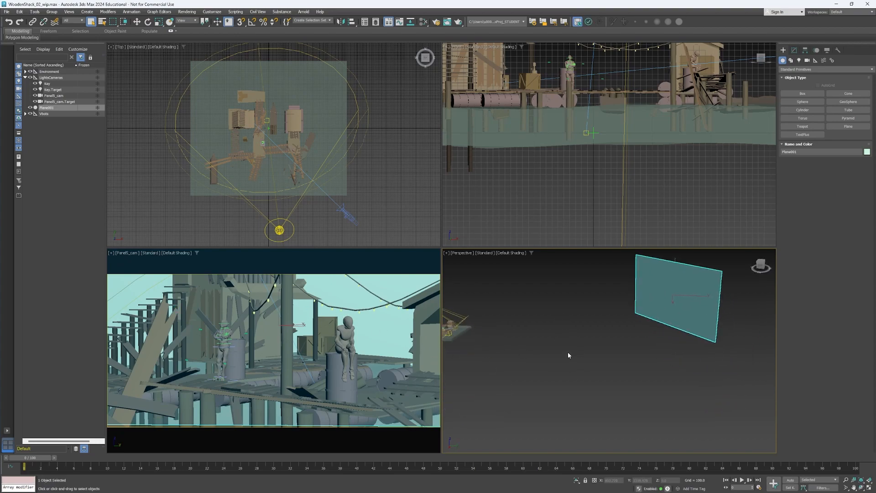
alt+middle_drag(636, 339, 639, 360)
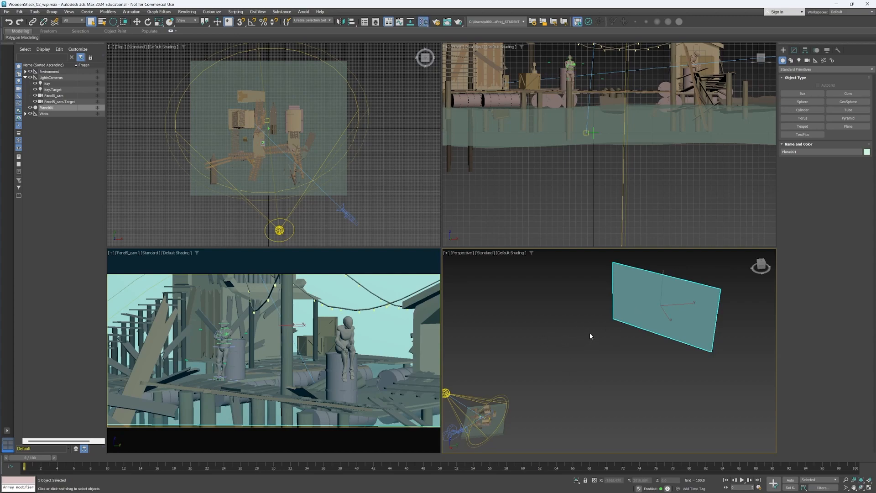
Add a new Physical Material in the Slate Material Editor and name it SkyPlane_mat.
key(m)
drag(493, 6, 428, 69)
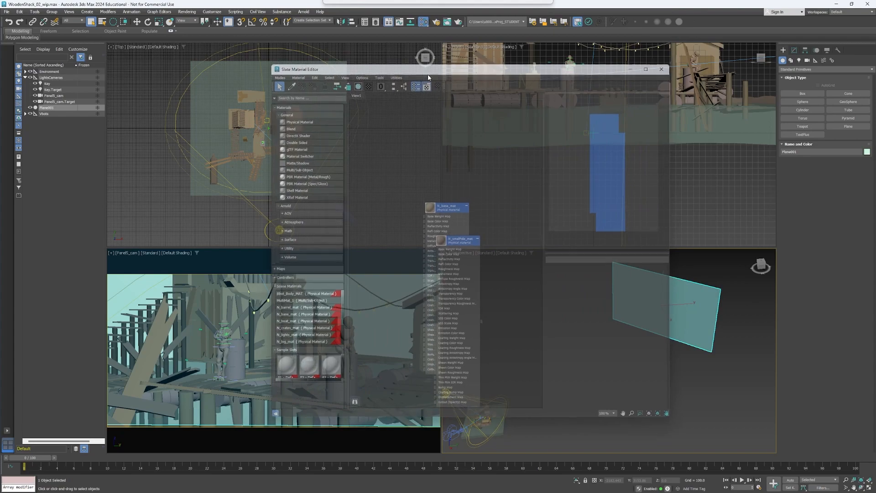
middle_drag(535, 206, 463, 170)
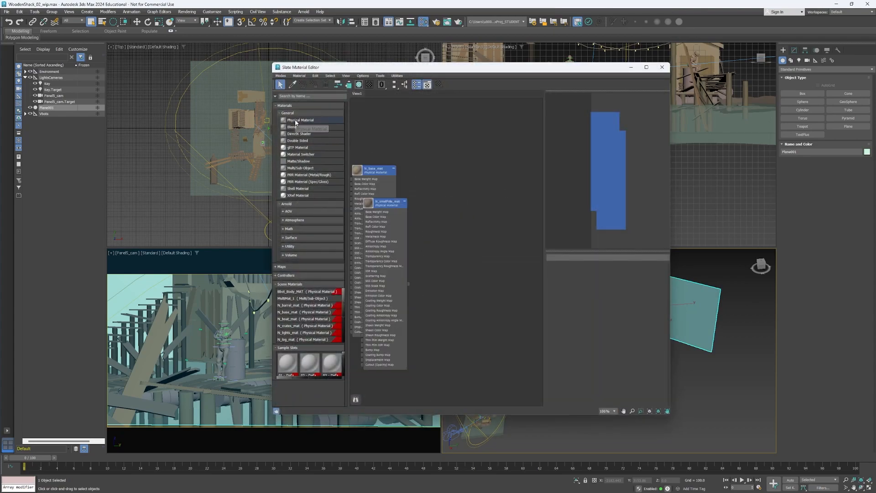
drag(298, 120, 509, 132)
middle_drag(469, 163, 396, 180)
drag(440, 153, 446, 152)
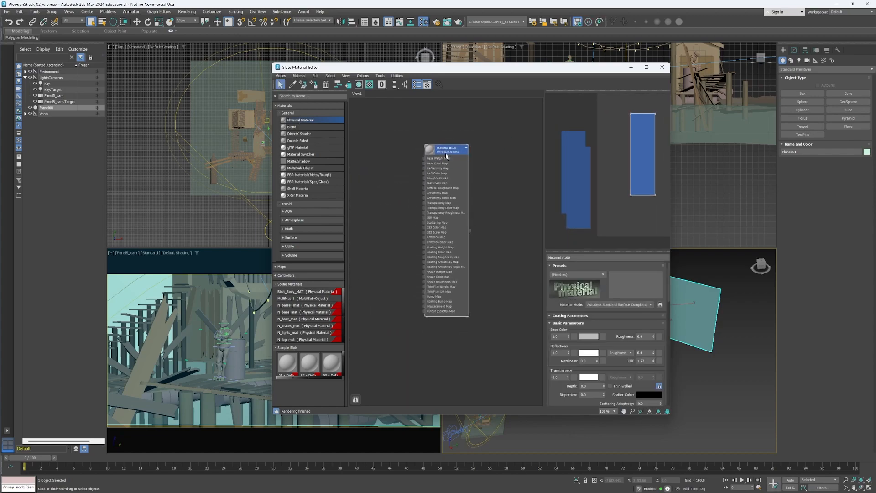
click(578, 258)
text(SkyPlan)
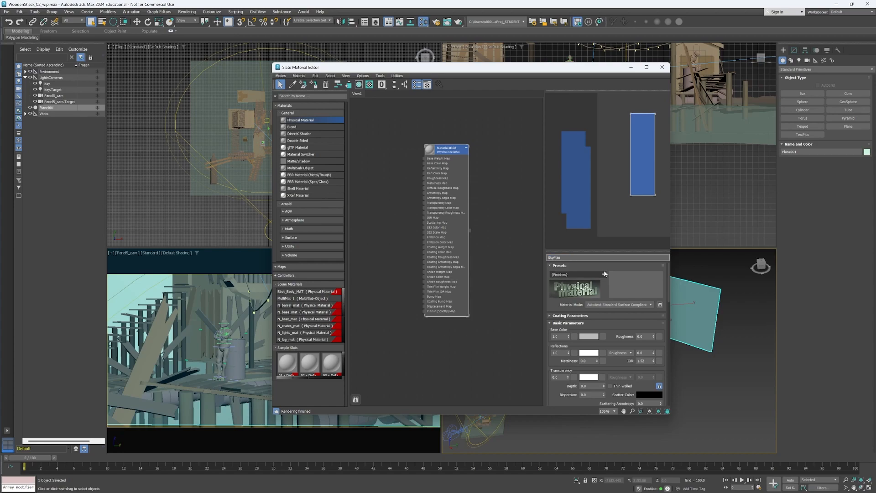
text(e_mat)
Assign SkyPlane_mat to the selected background plane.
drag(565, 70, 493, 68)
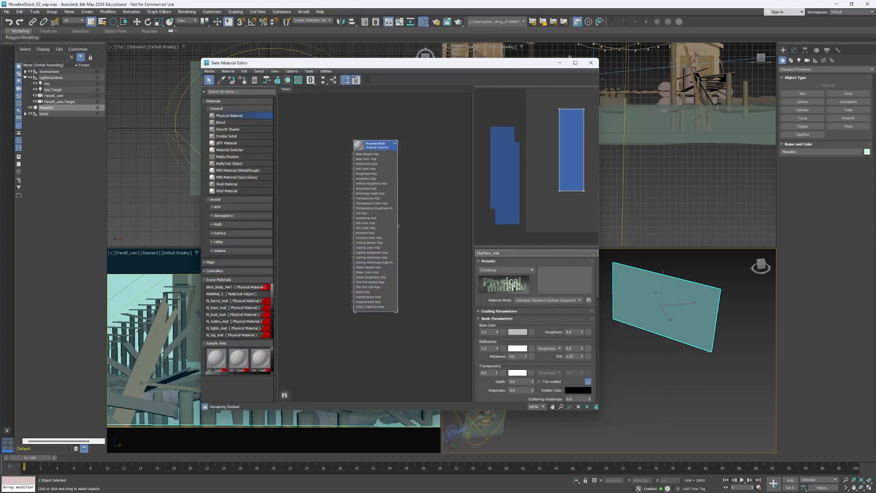
right_click(371, 144)
click(383, 154)
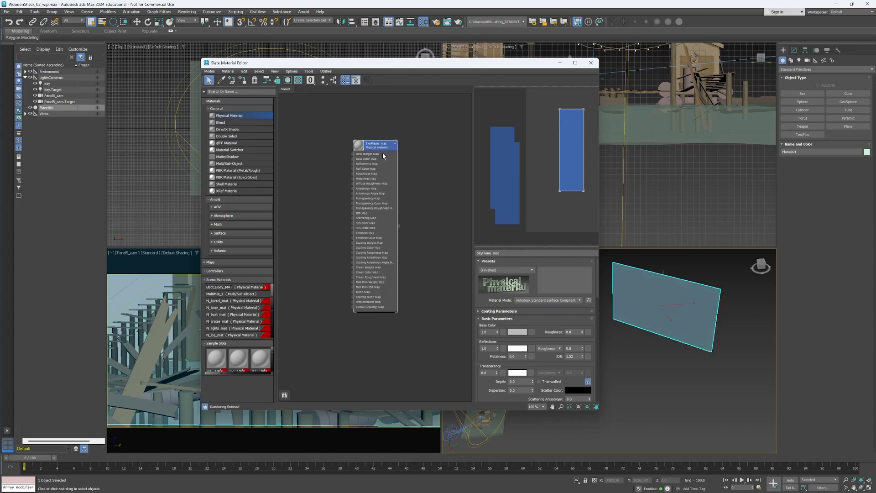
alt+middle_drag(644, 384, 639, 374)
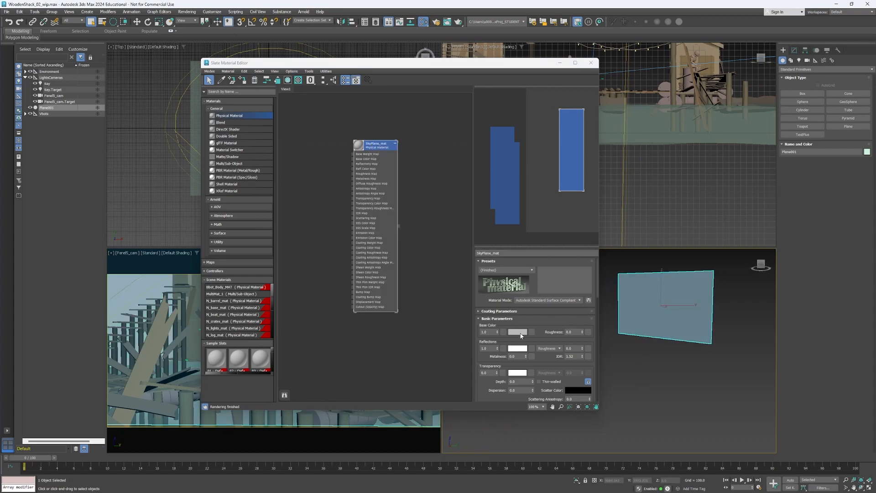
Set the base color of SkyPlane_mat to a medium sky blue and close the material editor.
click(520, 332)
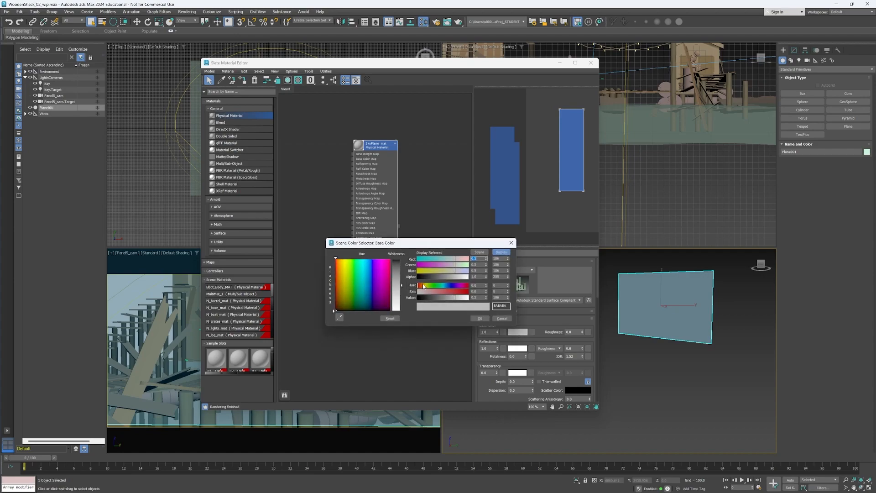
drag(449, 286, 443, 291)
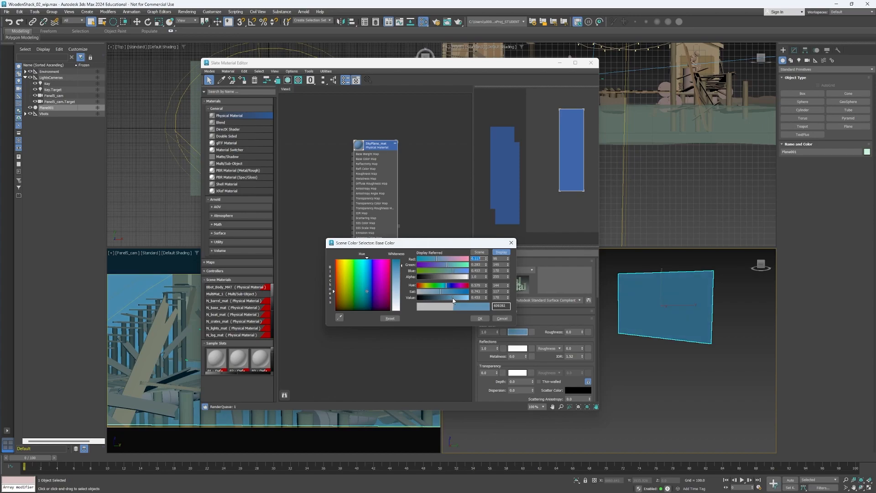
drag(451, 297, 455, 297)
drag(386, 68, 414, 68)
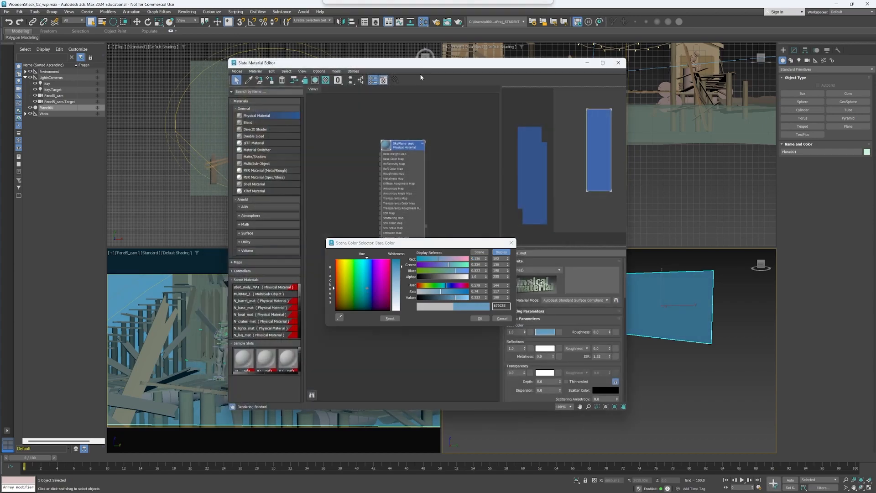
click(478, 319)
click(618, 63)
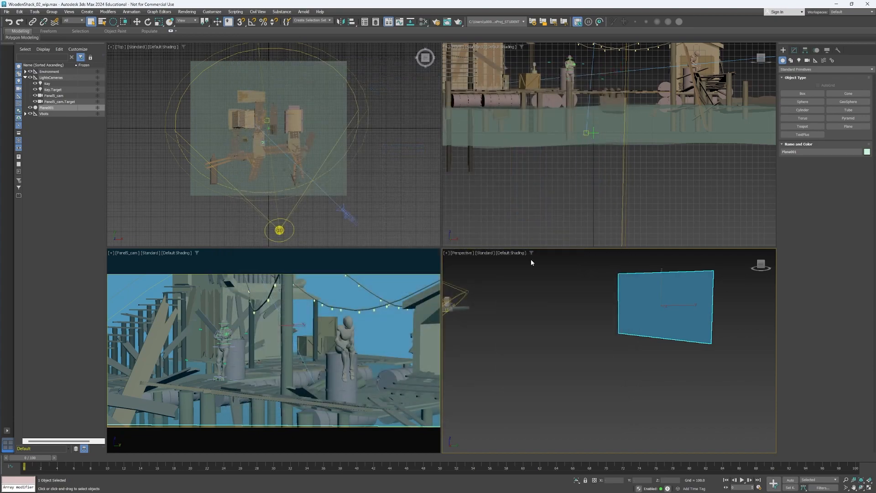
Test-render the Panel5_cam view with the blue sky plane in Arnold RenderView, cancelling the render partway.
drag(0, 201, 324, 88)
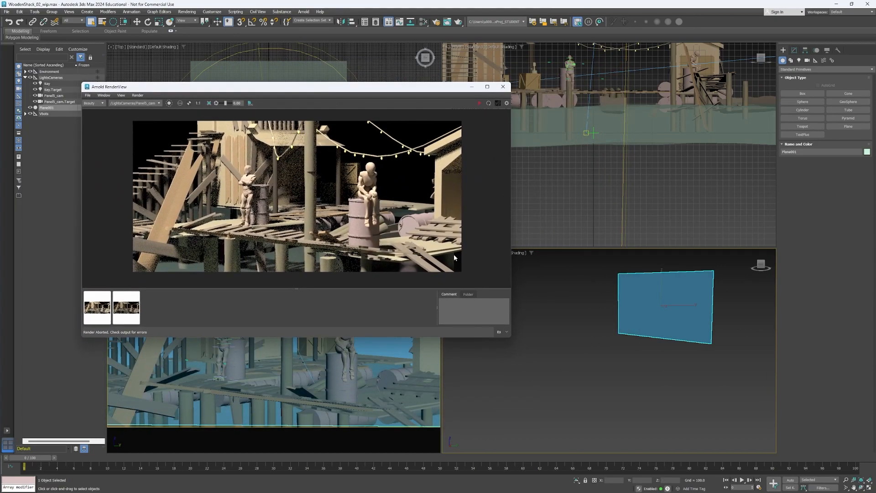
key(shift+q)
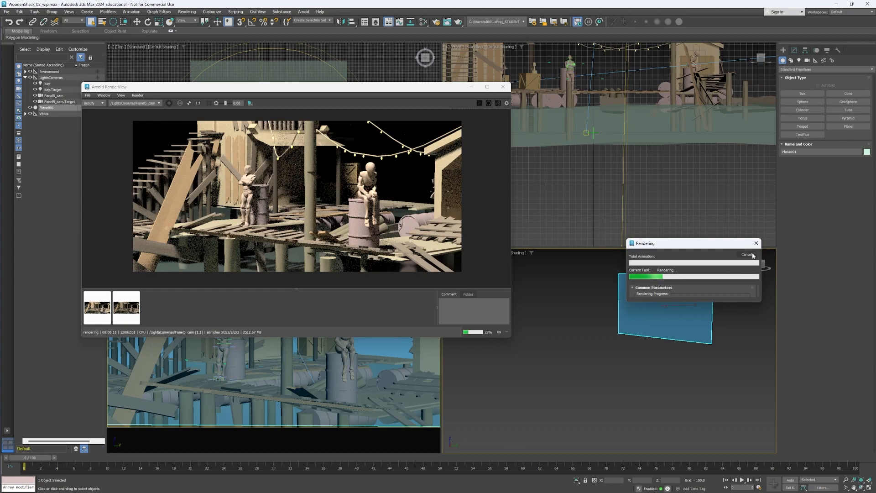
click(753, 255)
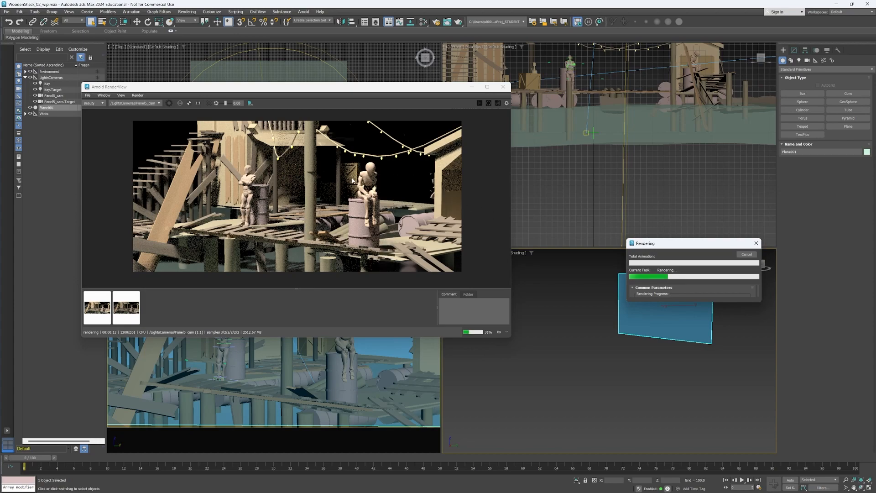
drag(405, 89, 368, 114)
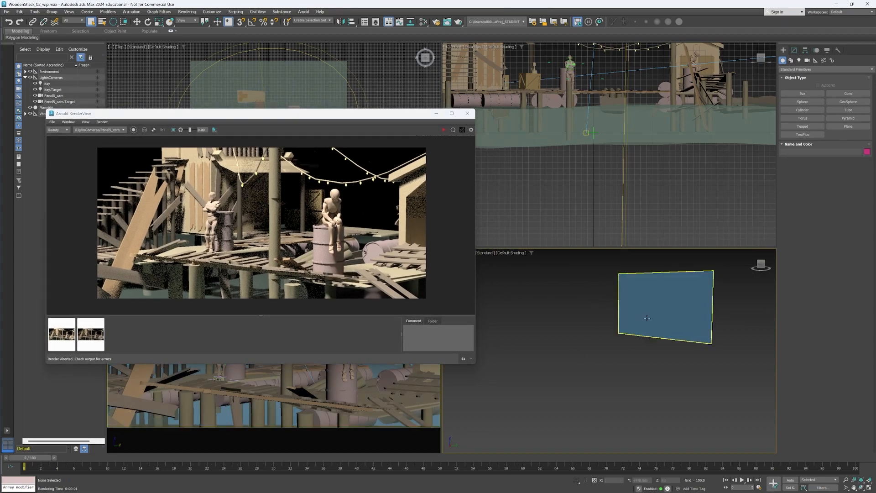
Reopen SkyPlane_mat in the material editor and set its emission color to a medium blue.
alt+middle_drag(604, 321, 615, 321)
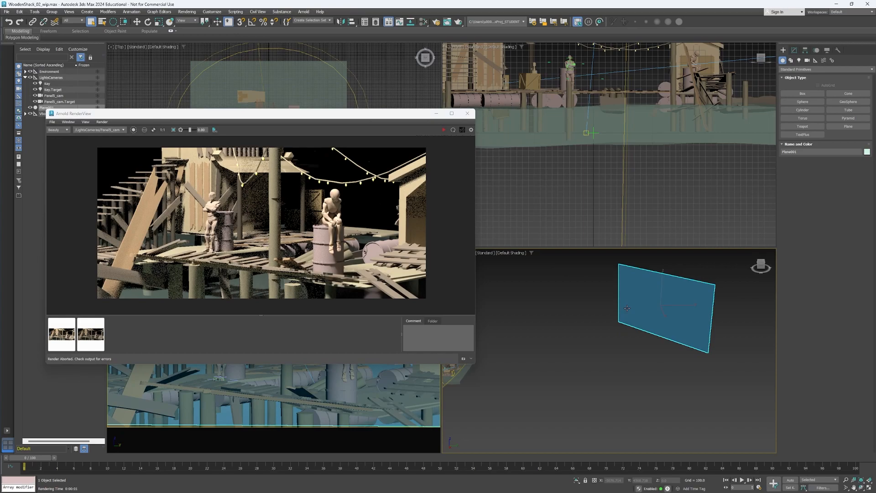
key(m)
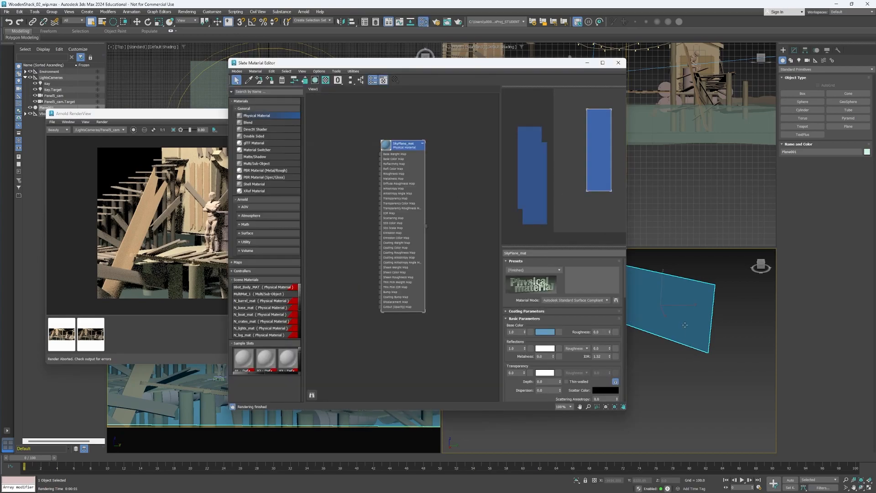
drag(472, 59, 558, 56)
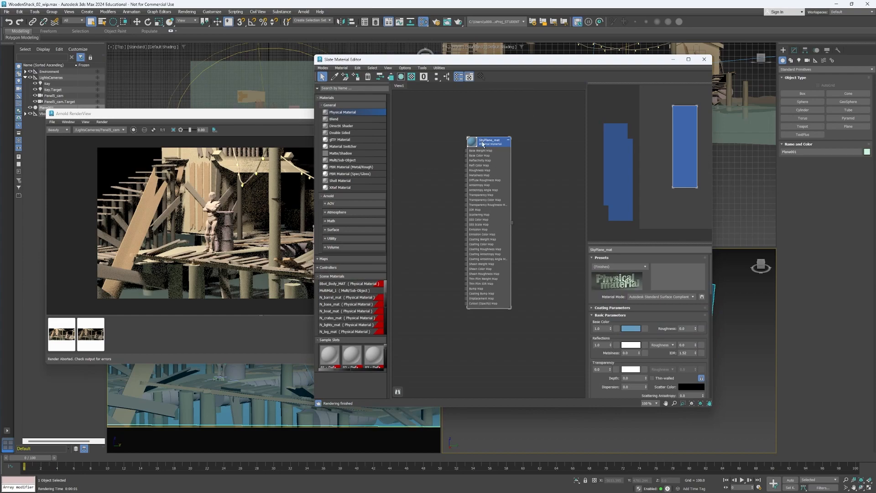
drag(644, 242, 634, 150)
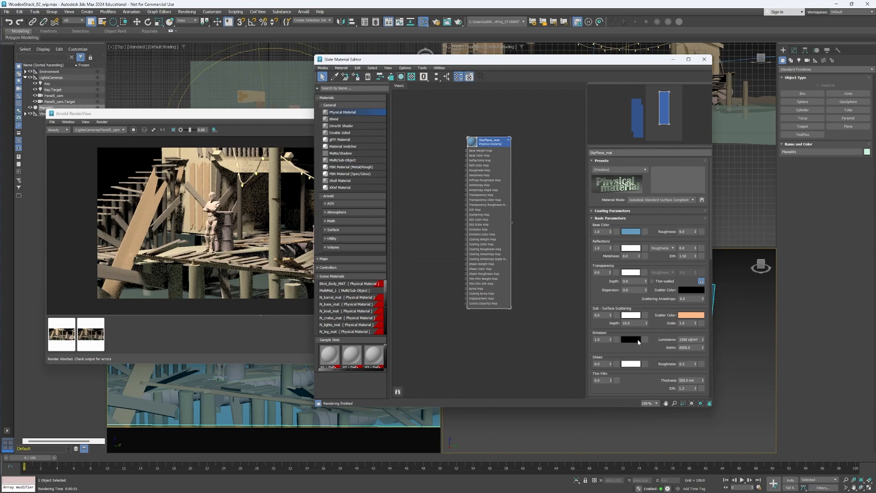
click(631, 340)
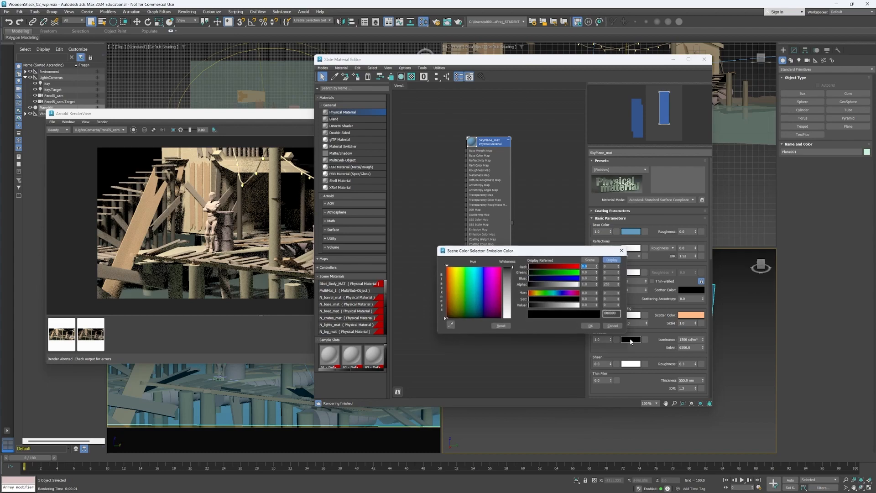
click(481, 283)
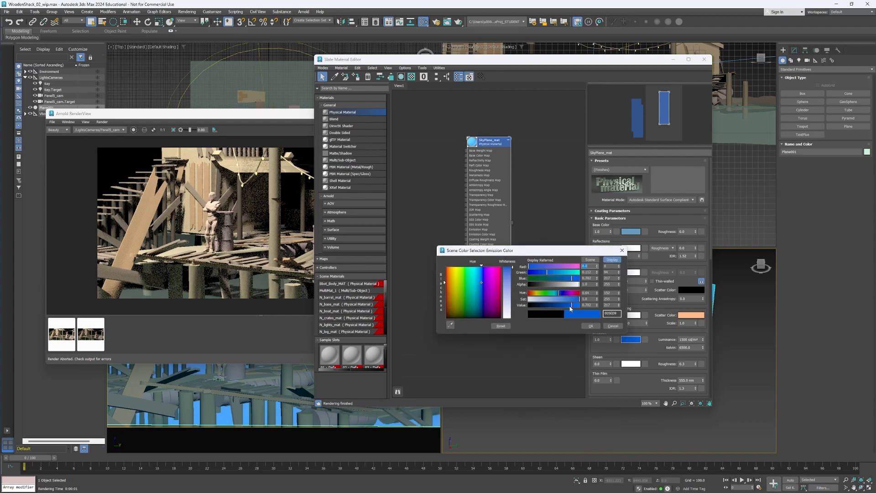
drag(569, 303, 565, 297)
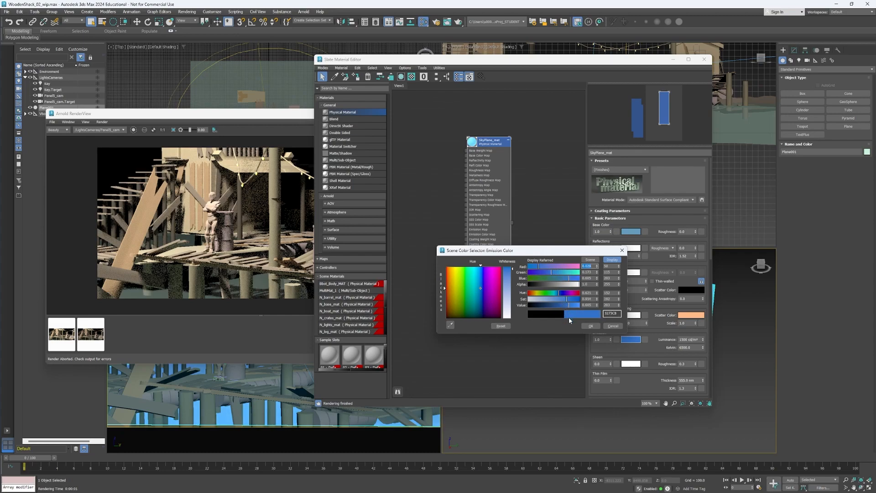
click(590, 326)
Test-render the Panel5_cam view with the emissive sky plane in Arnold RenderView, cancelling the render partway.
drag(518, 71, 638, 67)
click(372, 119)
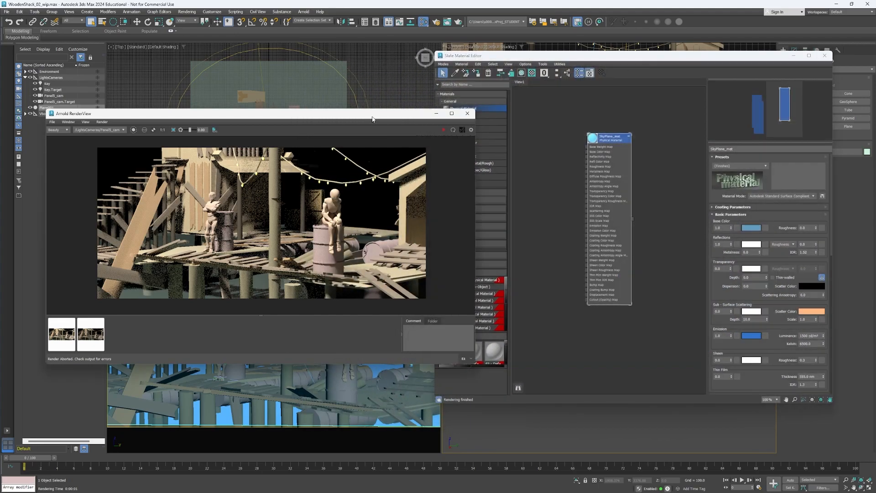
click(439, 129)
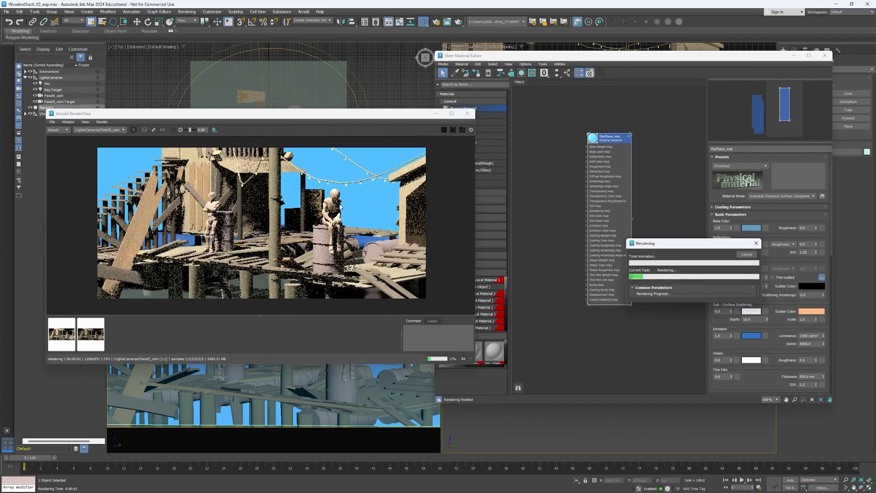
drag(344, 113, 318, 50)
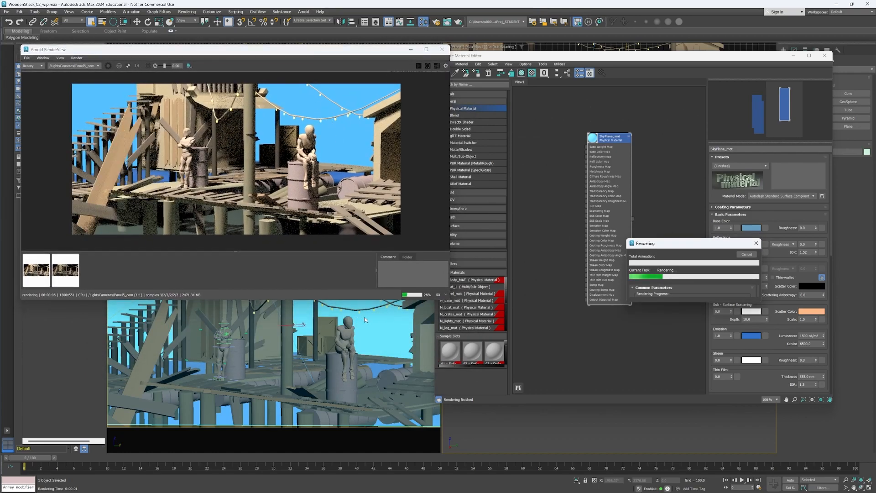
click(746, 255)
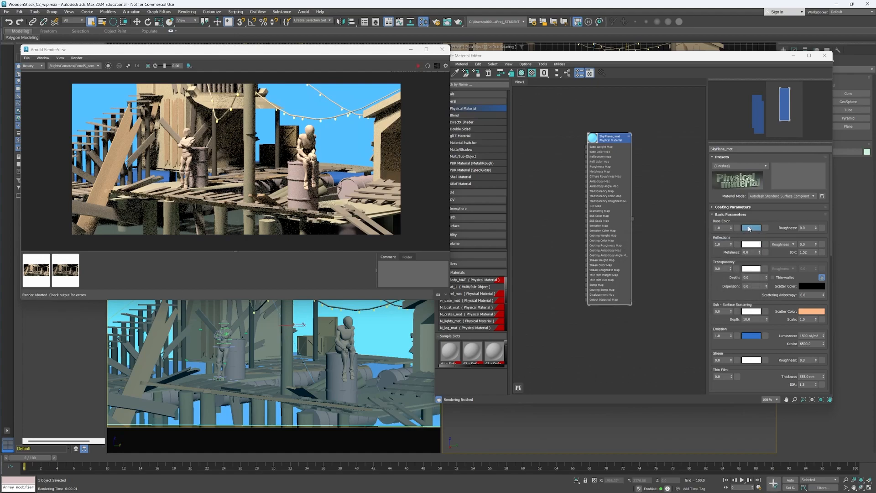
Set SkyPlane_mat's base color weight to 0.0, zero out its reflection weight, and clear the render window out of the way.
drag(730, 228, 733, 319)
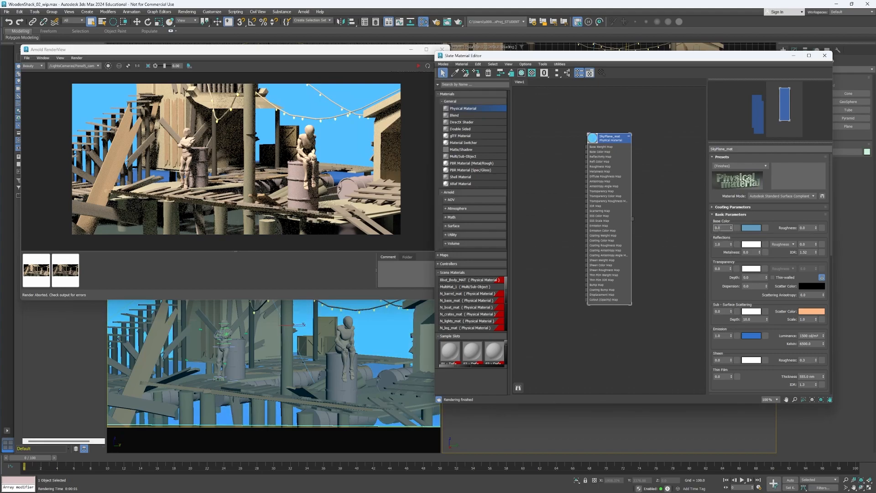
right_click(730, 246)
drag(334, 55, 286, 137)
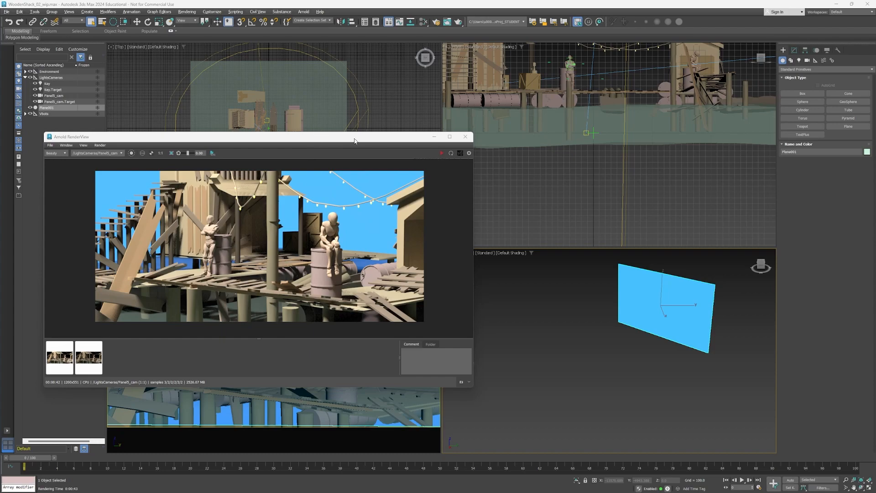
click(380, 138)
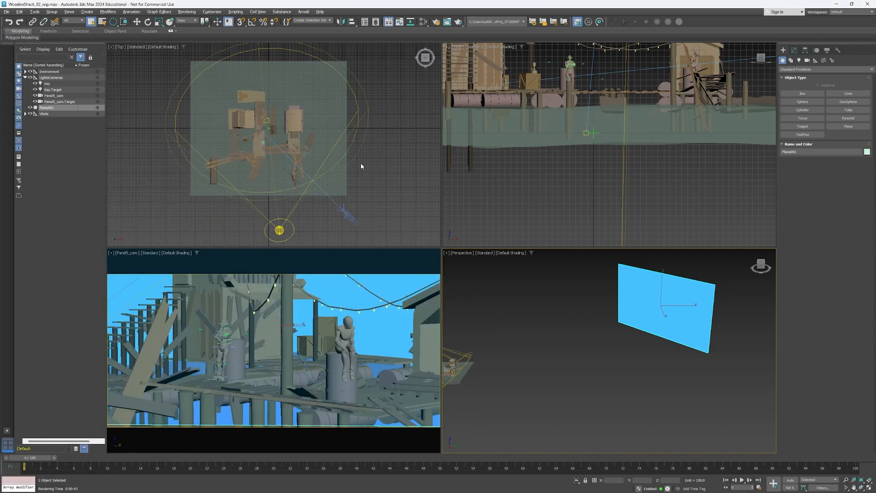
Create an Arnold light of type Skydome beside the shack in the Top view.
scroll(353, 165, down, 3)
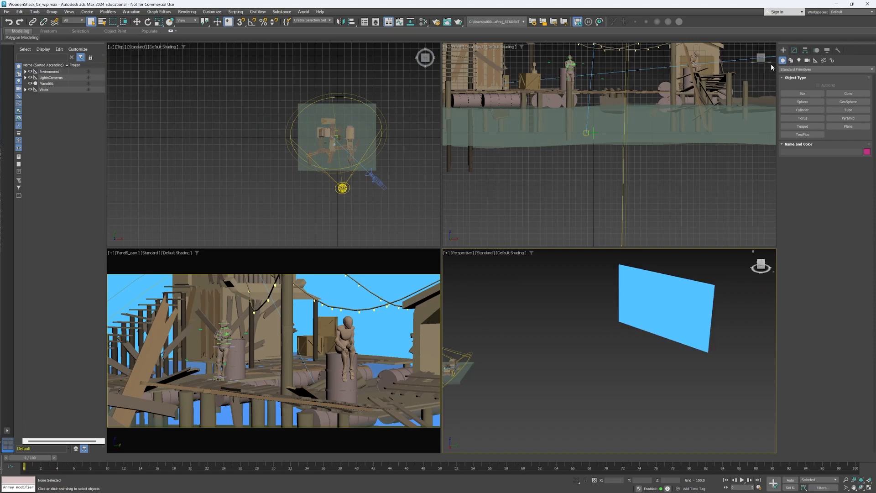
click(798, 60)
click(825, 93)
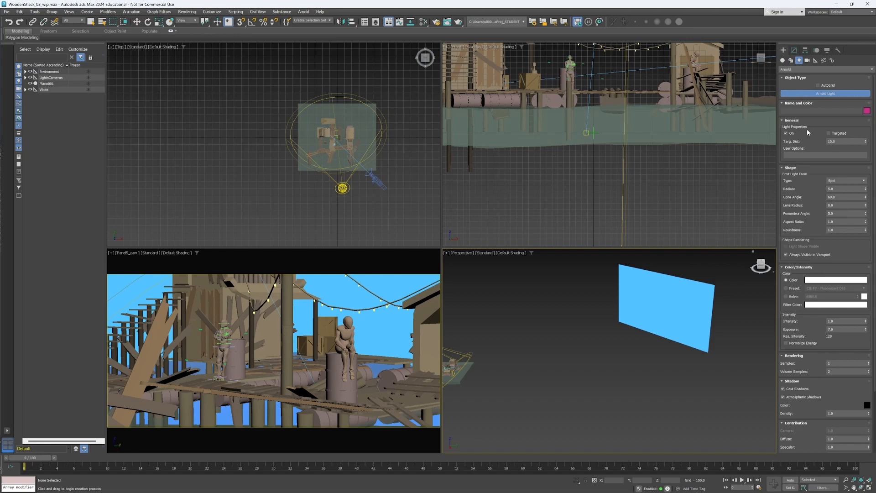
click(839, 181)
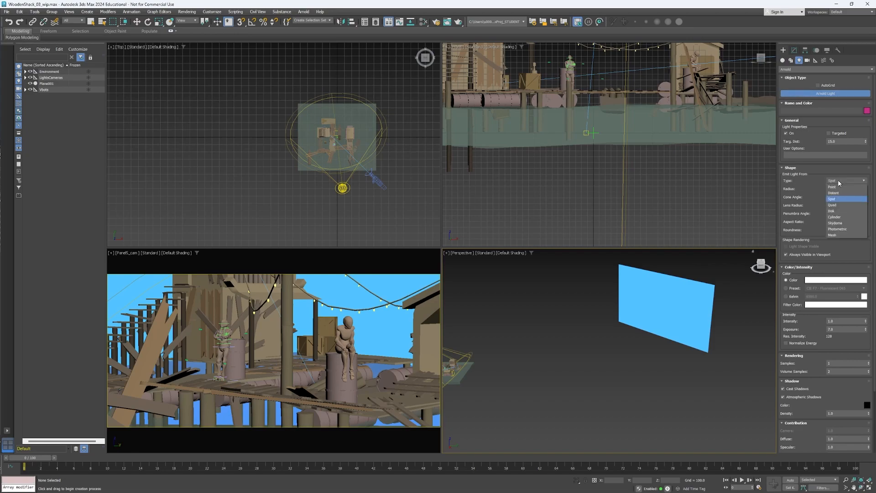
click(835, 222)
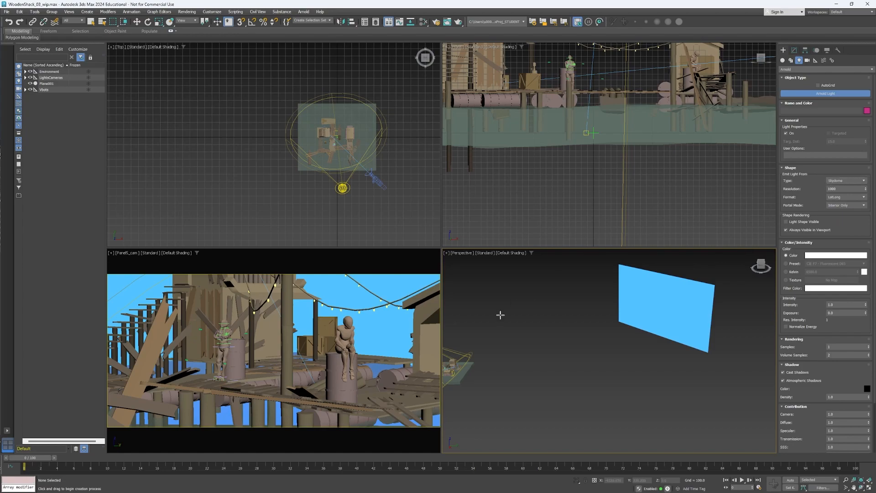
scroll(246, 201, up, 5)
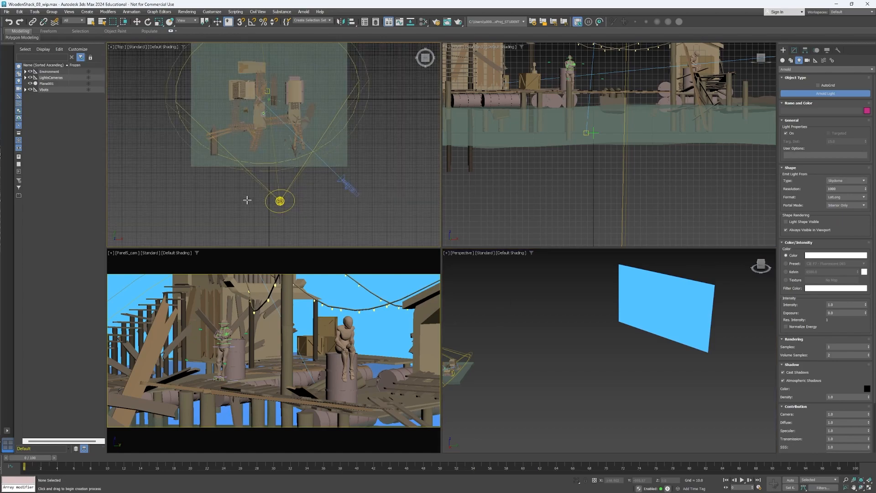
middle_drag(290, 108, 297, 169)
click(378, 179)
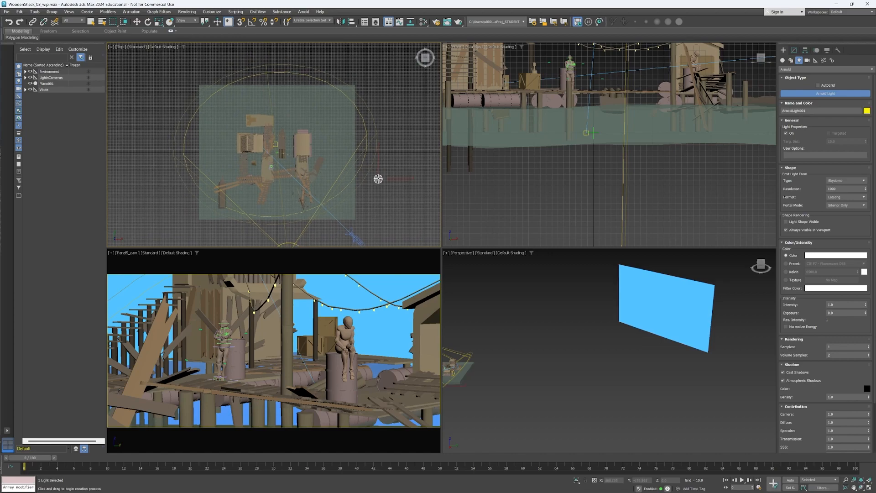
right_click(397, 208)
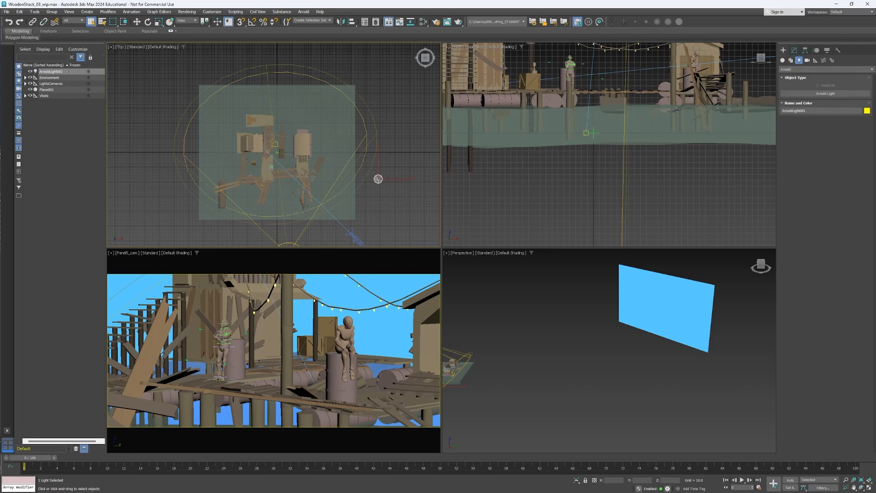
Rename the new skydome light as SkydomeLighty and place it under the LightsCameras group in the scene hierarchy.
click(48, 72)
text(L)
text(kydomeLighty)
key(Return)
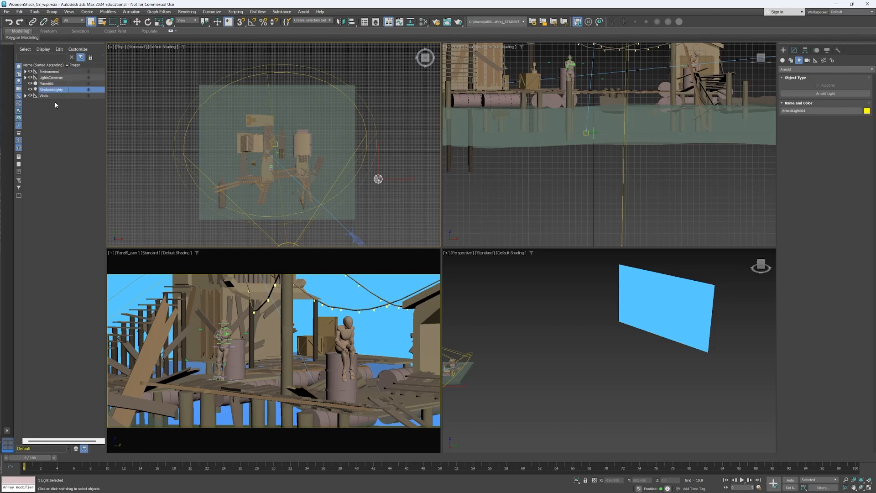
drag(58, 92, 51, 78)
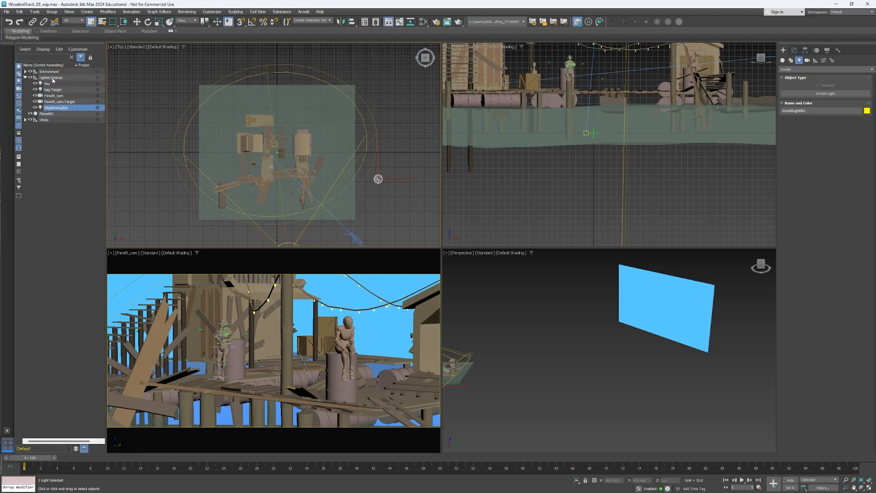
Rename the background plane as SkyPlane and select the skydome light.
click(48, 114)
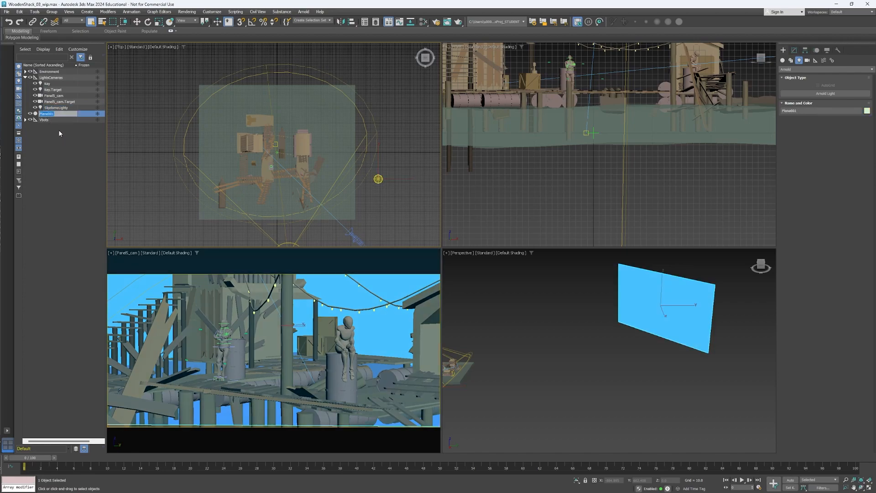
text(SkyPlane)
key(Return)
click(60, 108)
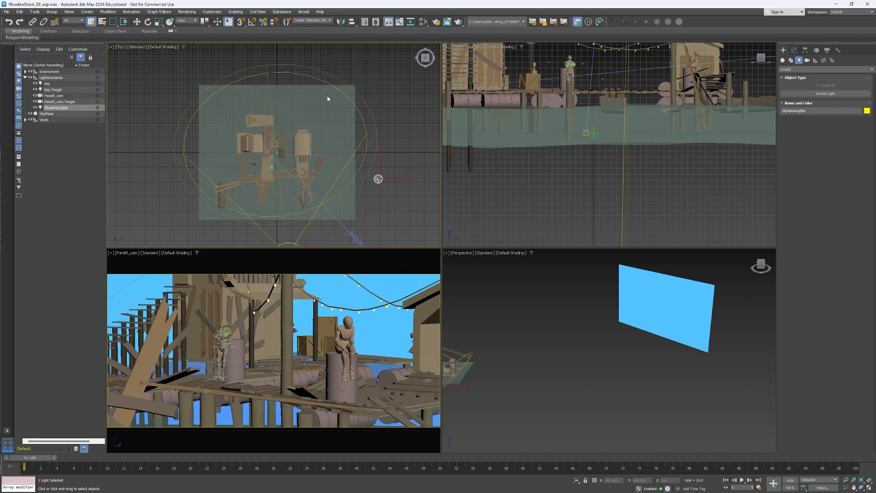
Enlarge the Arnold RenderView window and store the current render, made without the skydome light, as a snapshot.
drag(875, 137, 279, 62)
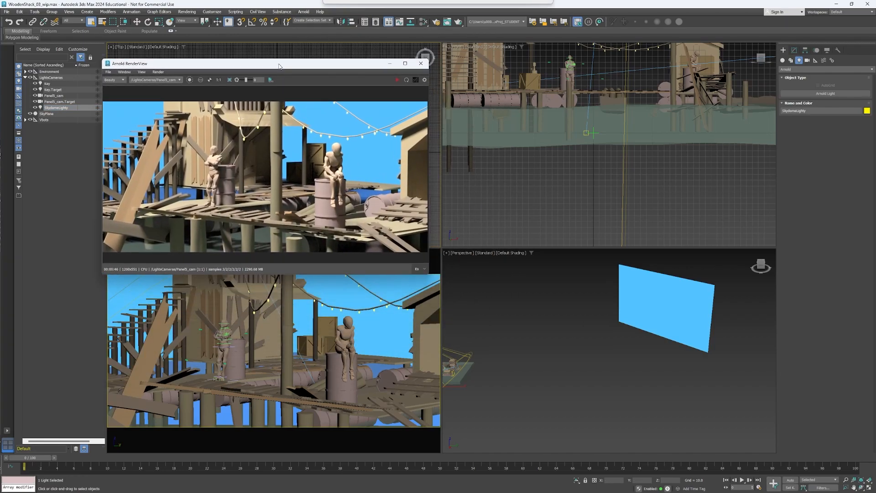
drag(325, 79, 363, 101)
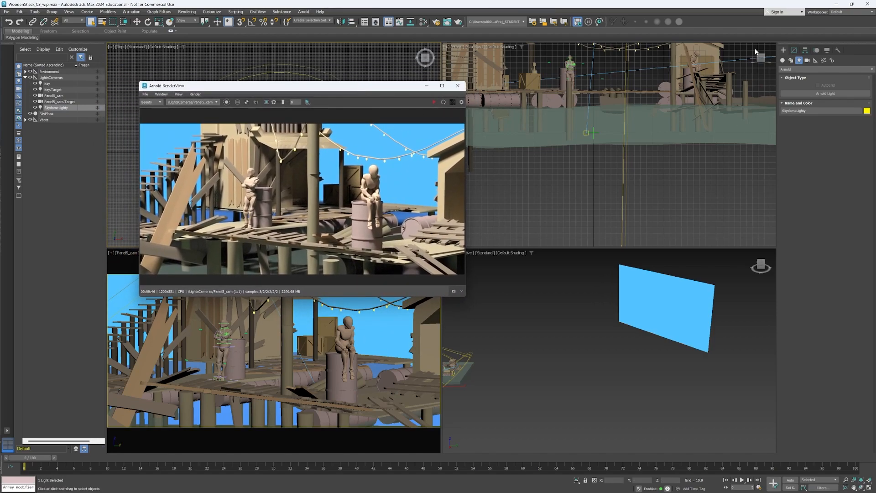
click(836, 6)
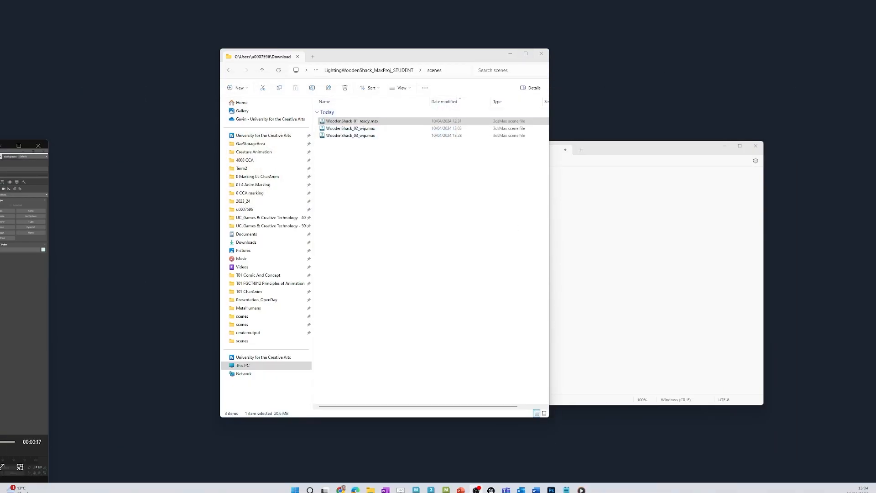
click(431, 484)
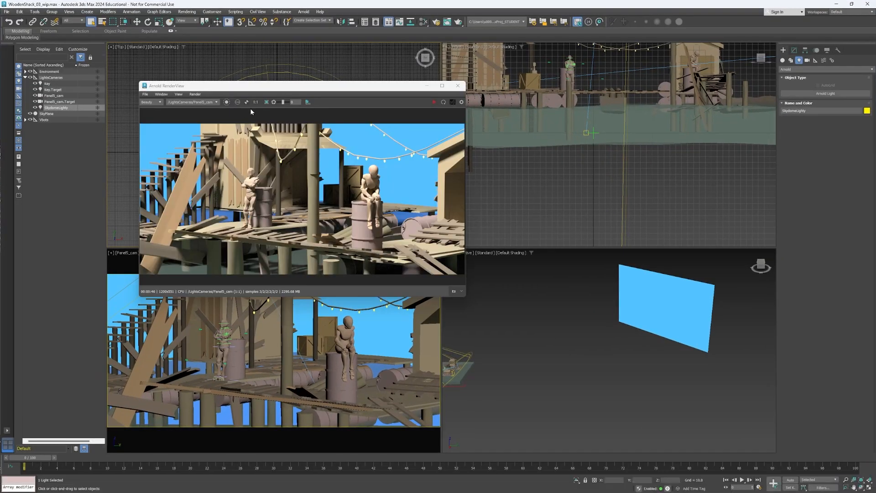
drag(297, 88, 263, 47)
drag(431, 254, 483, 322)
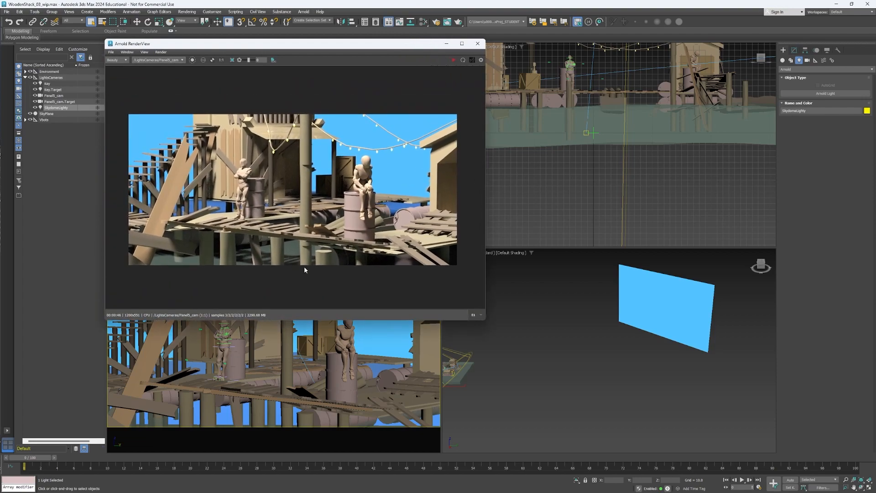
click(473, 314)
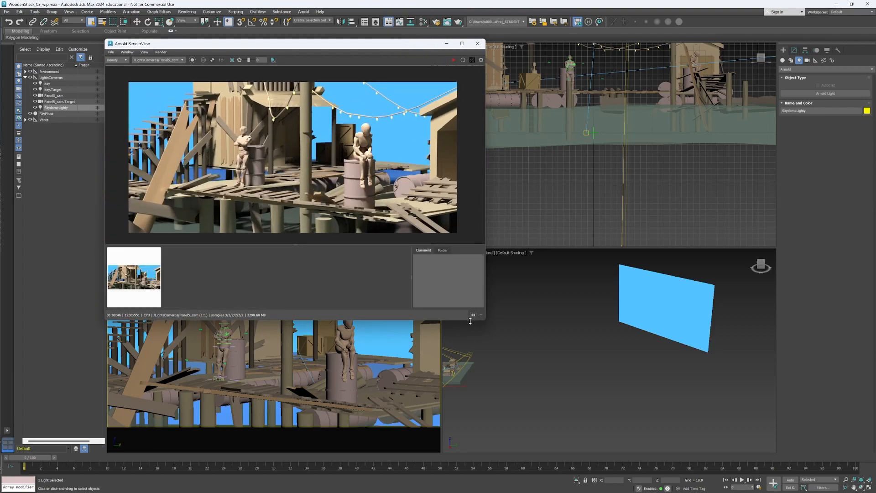
Test-render the Panel5_cam view with the skydome light, cancel it partway, and store the result as a second snapshot.
drag(305, 43, 319, 80)
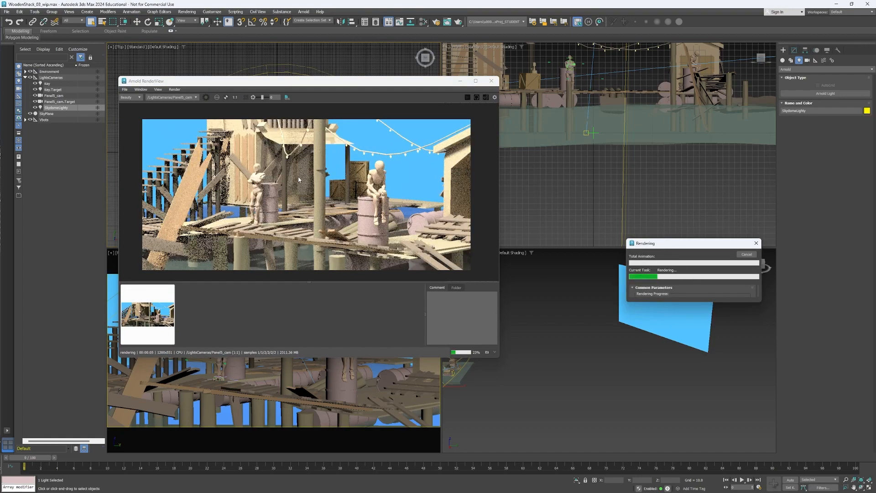
click(487, 352)
click(487, 352)
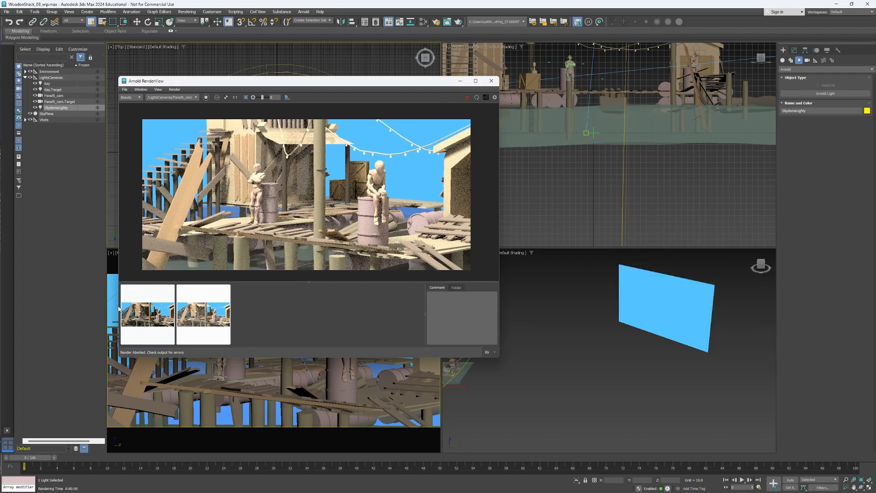
Compare the two stored render snapshots from before and after adding the skydome light.
click(148, 315)
click(198, 316)
click(155, 319)
click(201, 319)
click(148, 315)
click(203, 315)
Switch off the Key light and test-render the view lit without it, cancelling the render partway.
drag(348, 82, 374, 132)
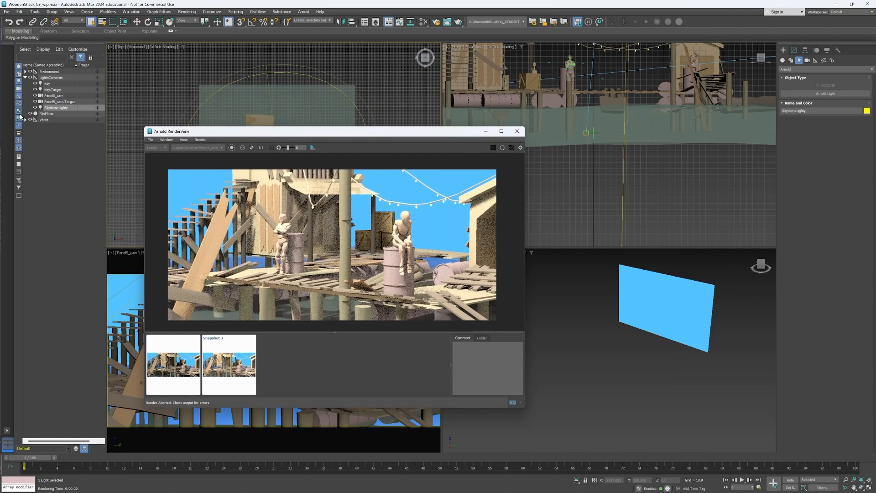
click(47, 83)
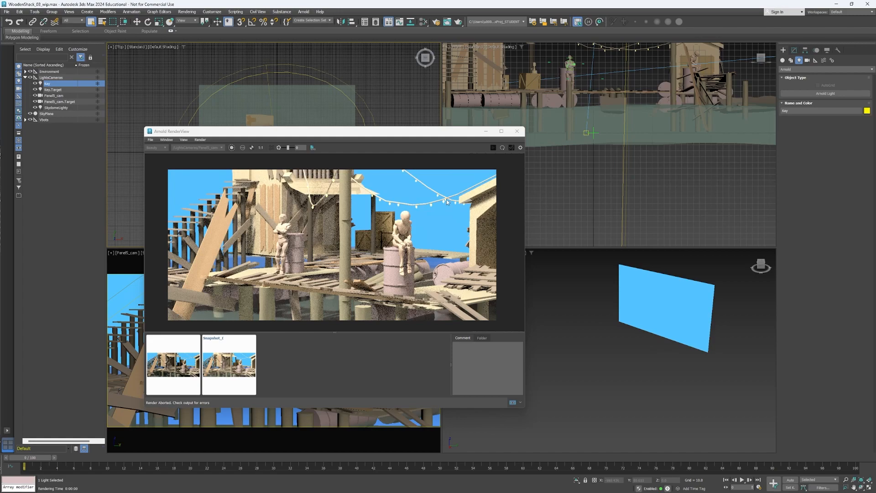
click(794, 50)
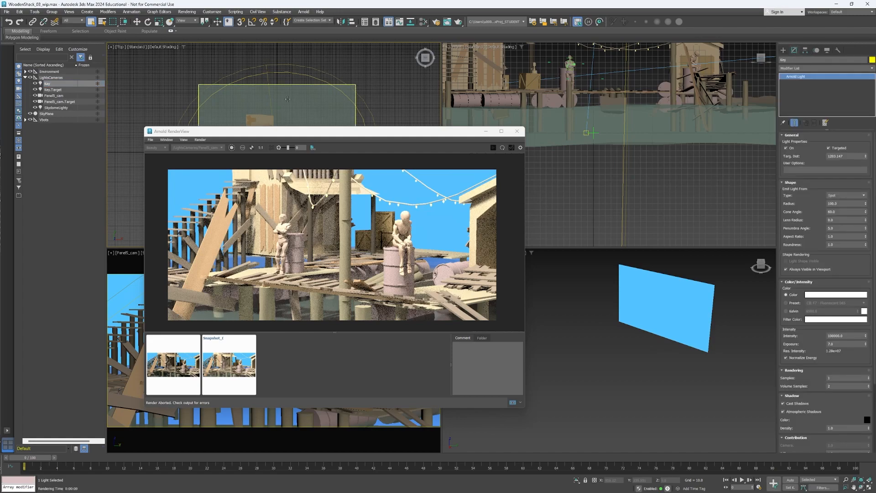
click(786, 149)
click(387, 141)
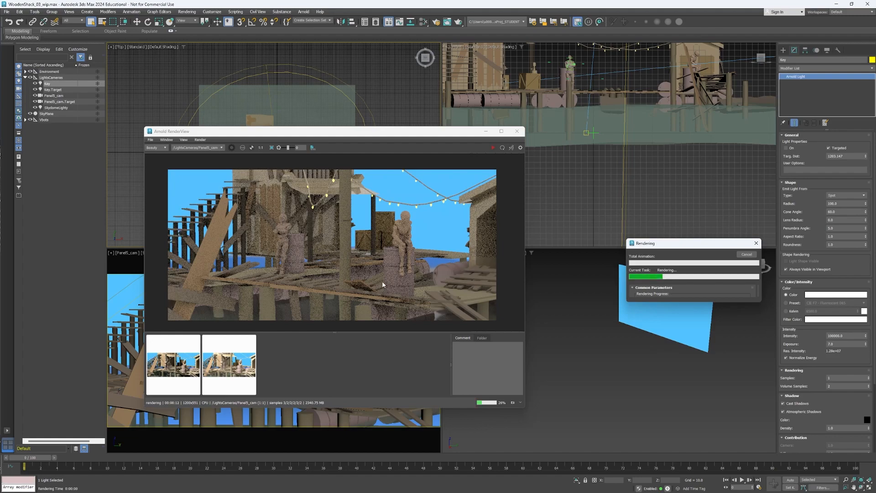
key(Escape)
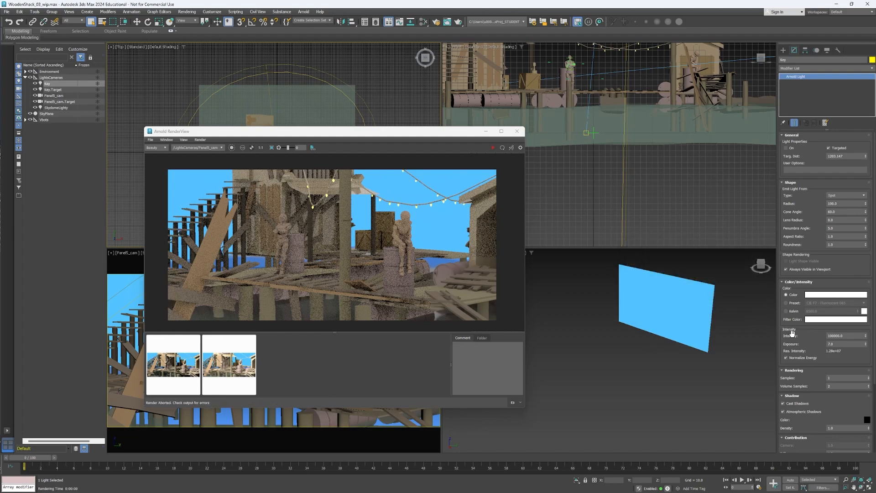
Set the skydome light's intensity to 0.7.
click(52, 108)
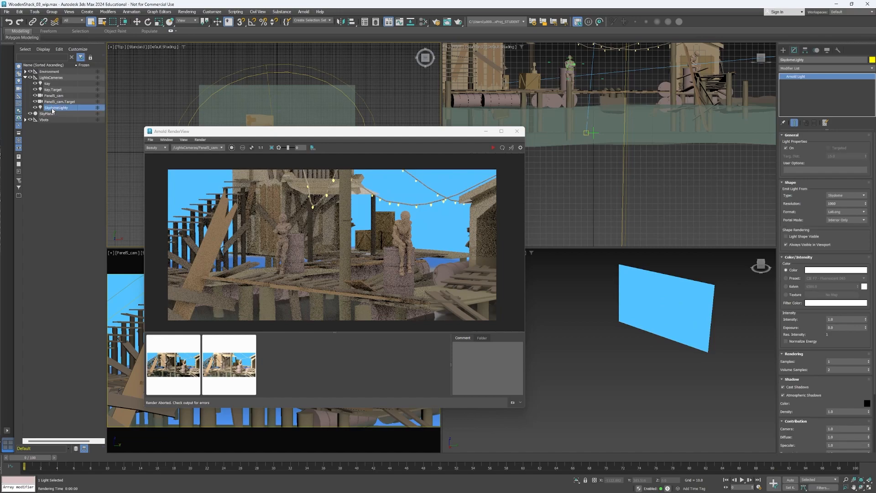
double_click(835, 319)
text(0.7)
Turn the Key light back on, test-render the view, and store it as a third snapshot to compare with the second.
click(47, 84)
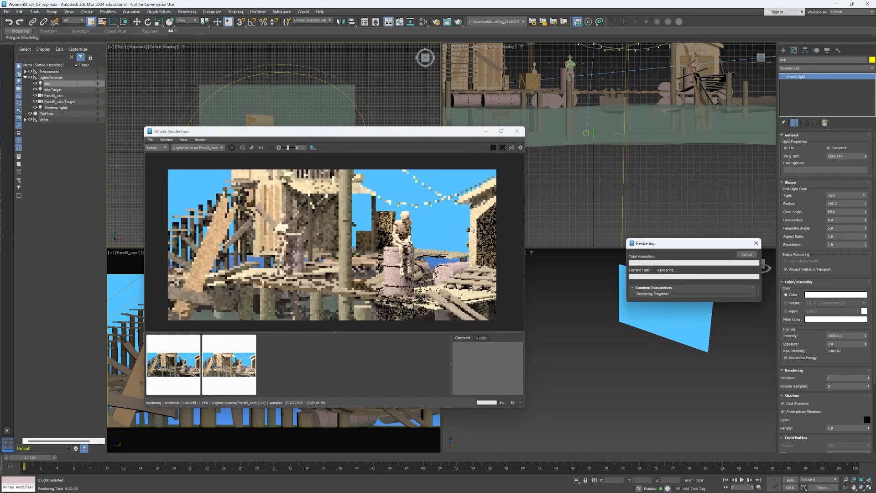
click(512, 402)
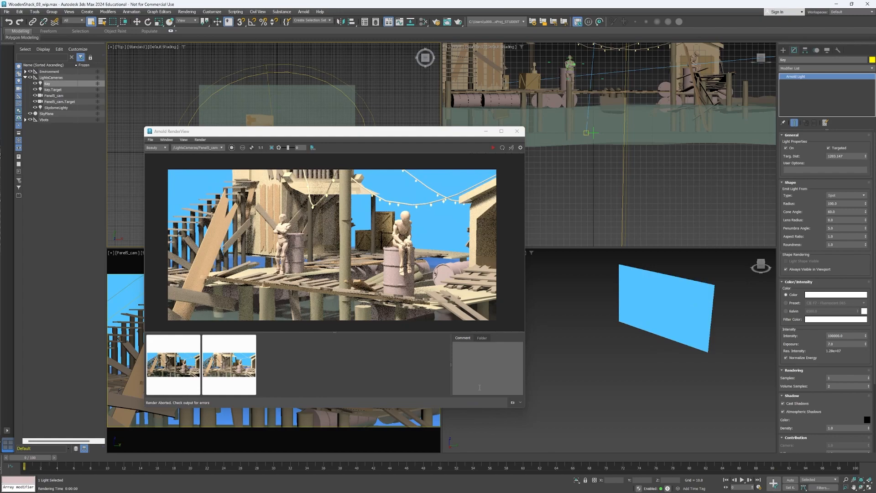
click(512, 402)
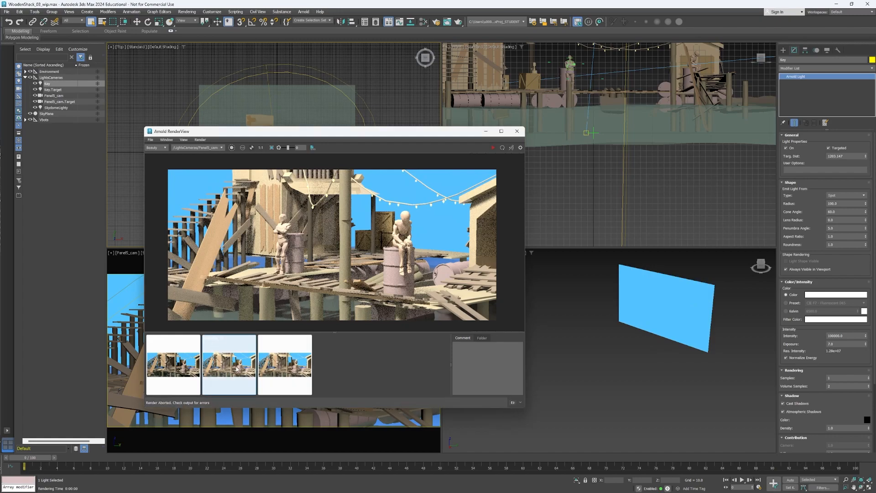
click(249, 361)
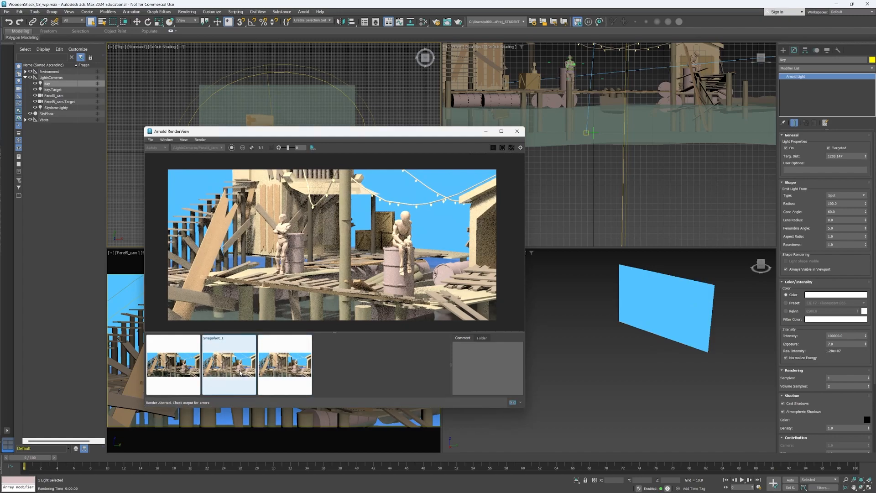
click(271, 369)
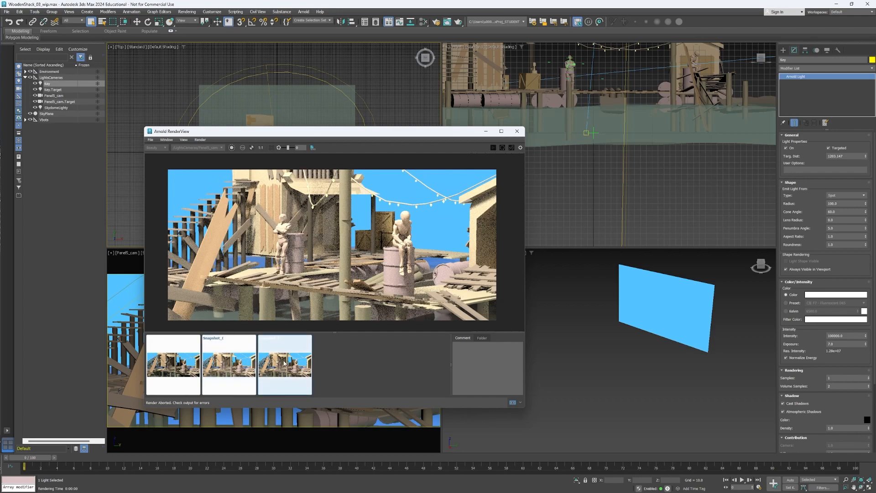
Set the Key light's exposure to 1 and the skydome light's intensity to 1, and test-render the view.
drag(338, 130, 329, 81)
click(838, 342)
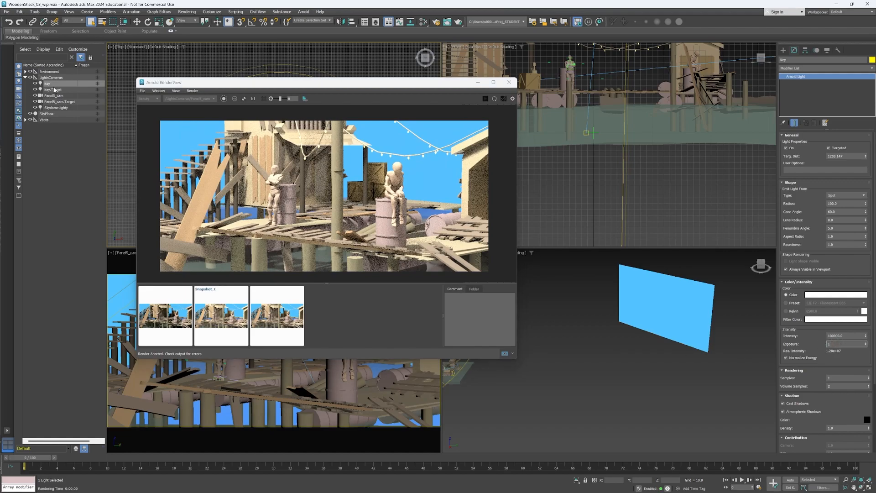
click(54, 108)
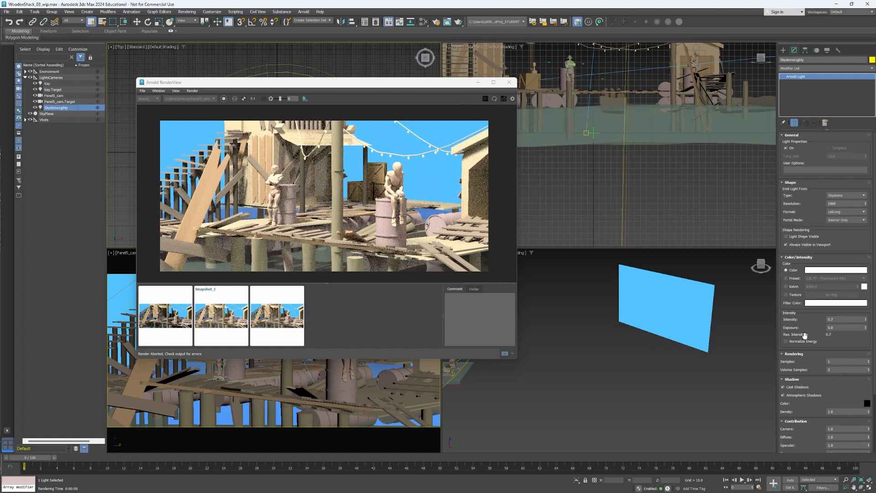
double_click(838, 320)
text(1)
click(494, 100)
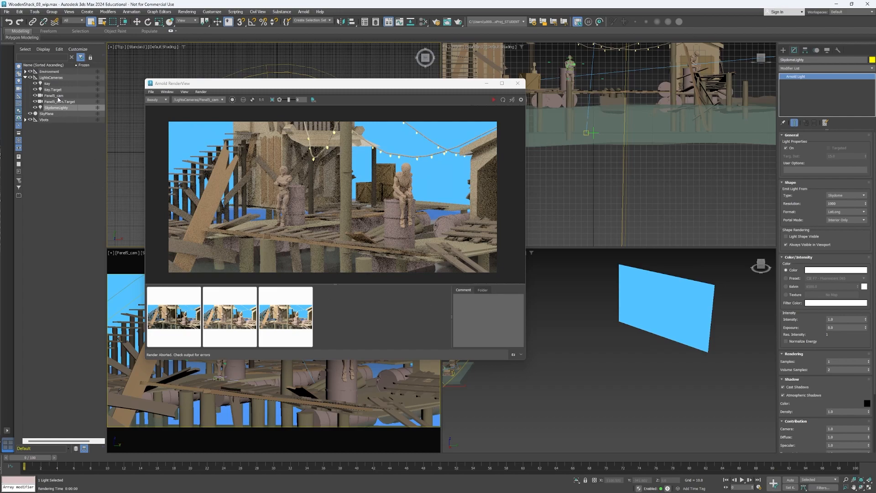
Switch off the skydome light and test-render the view with the Key light on, cancelling the render partway.
click(49, 84)
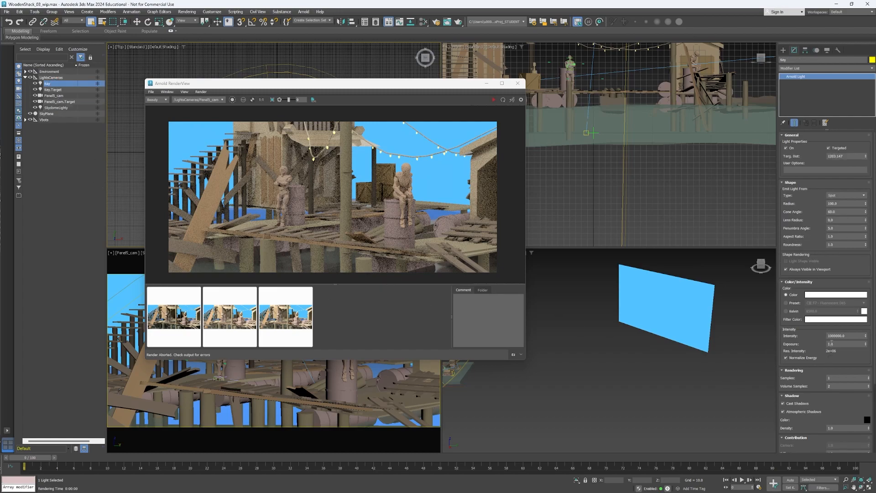
drag(836, 344, 822, 345)
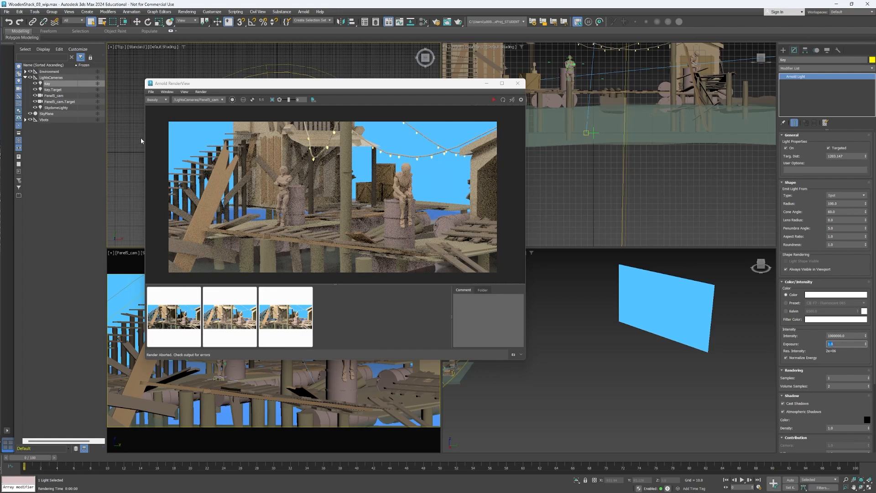
click(53, 108)
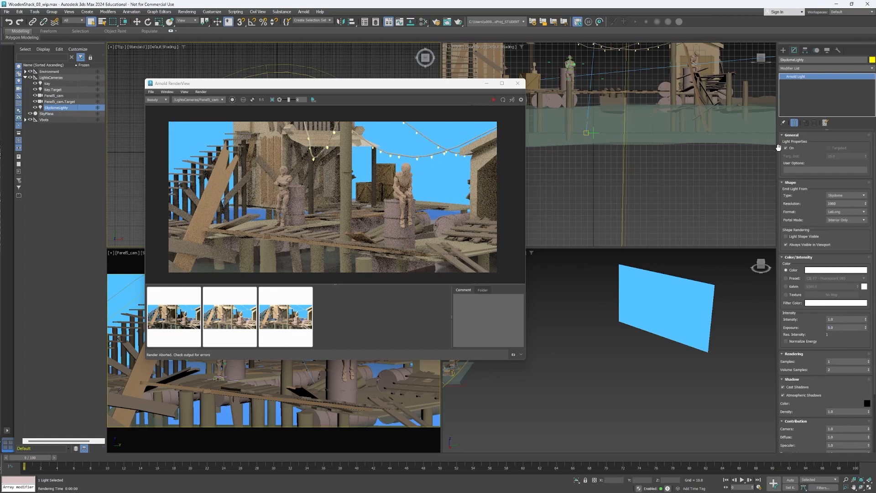
click(48, 83)
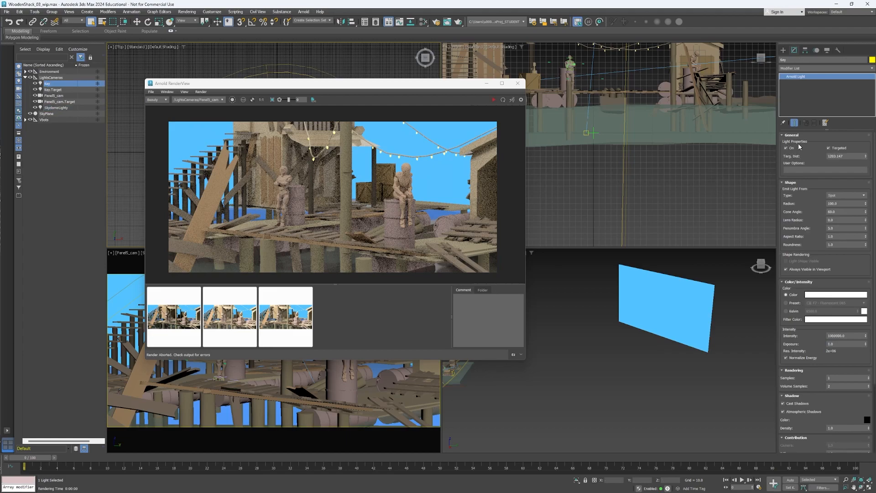
click(503, 99)
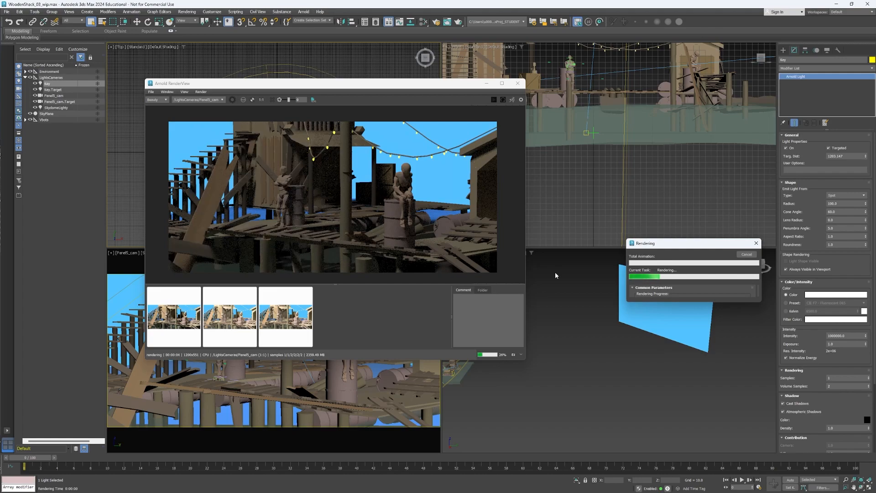
click(743, 254)
Try Key light exposures of 2 and 5, starting a test render for each and cancelling it partway.
double_click(839, 345)
text(2)
key(Return)
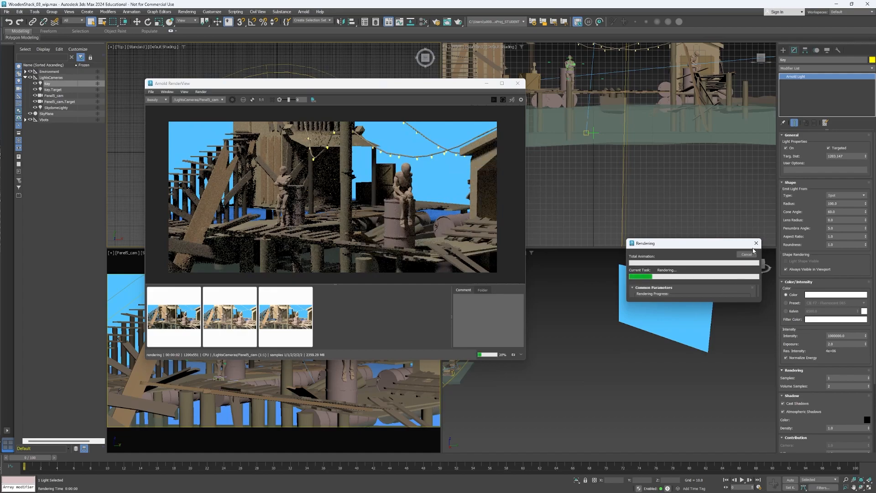
click(750, 256)
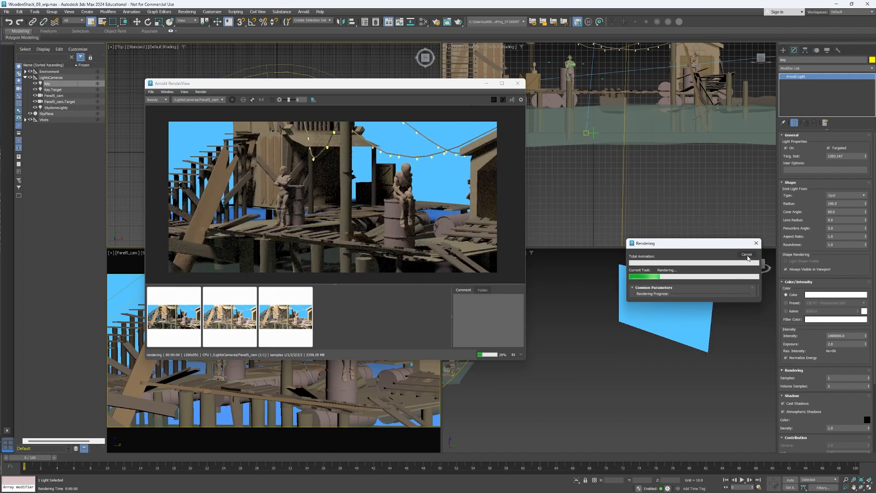
click(504, 99)
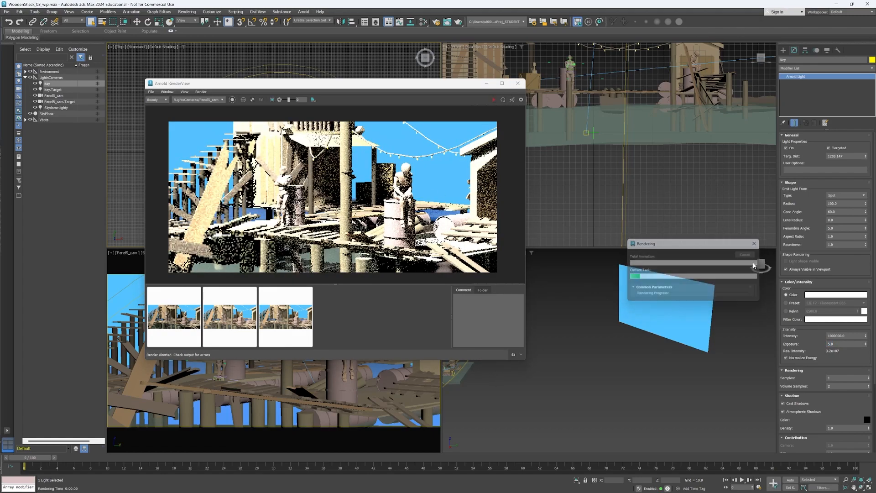
Set the Key light's exposure to 3, run a partial test render, and select the skydome light.
double_click(848, 343)
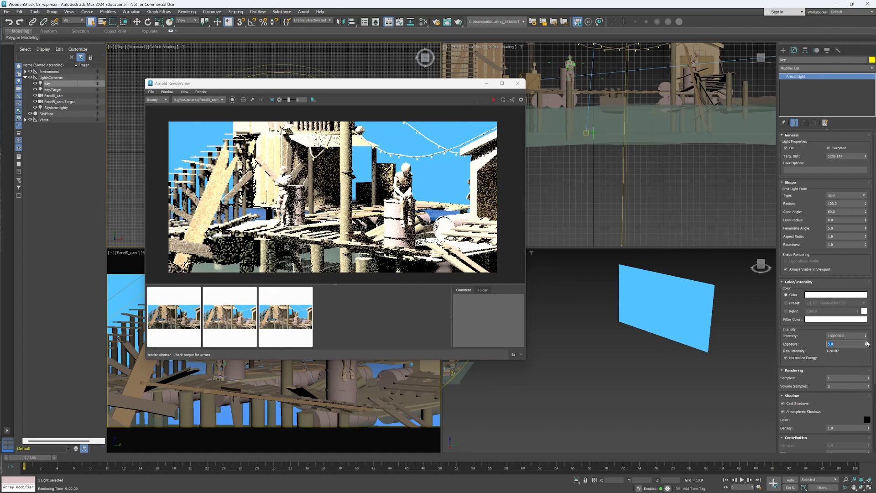
text(3)
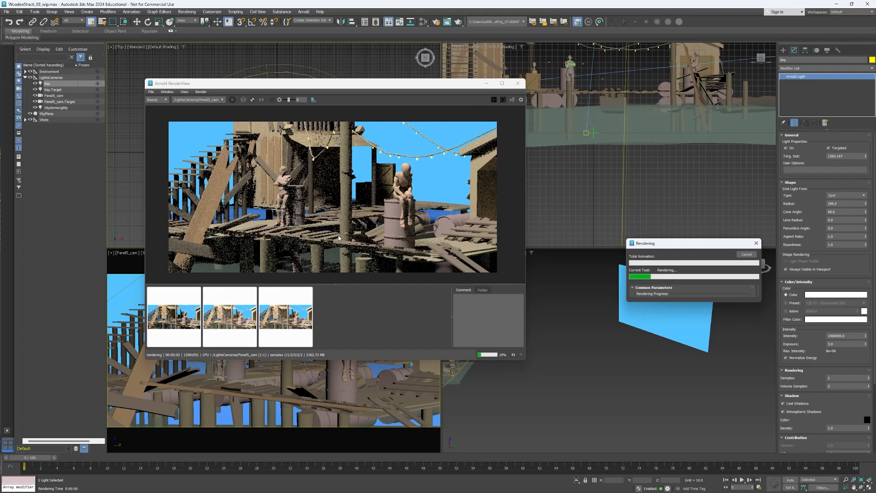
click(747, 255)
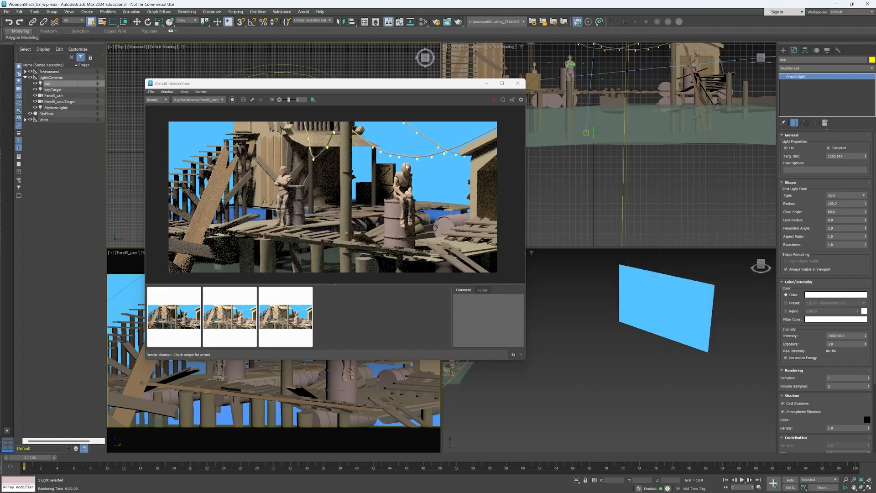
click(53, 108)
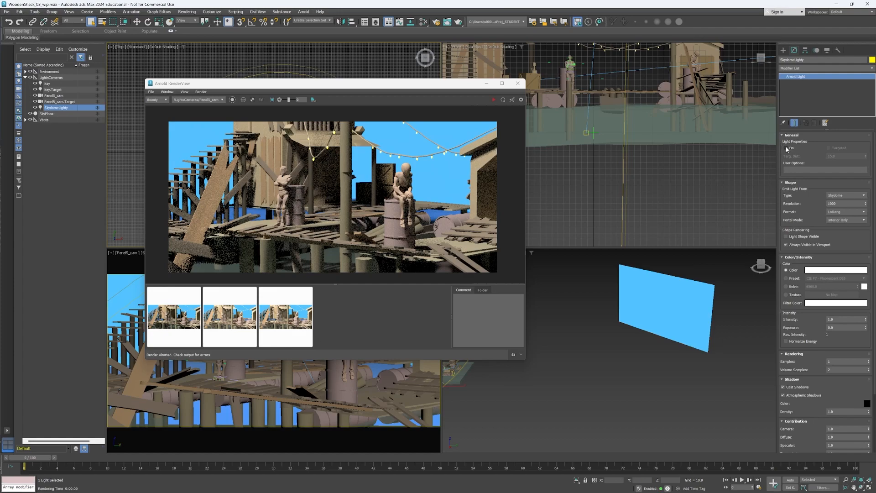